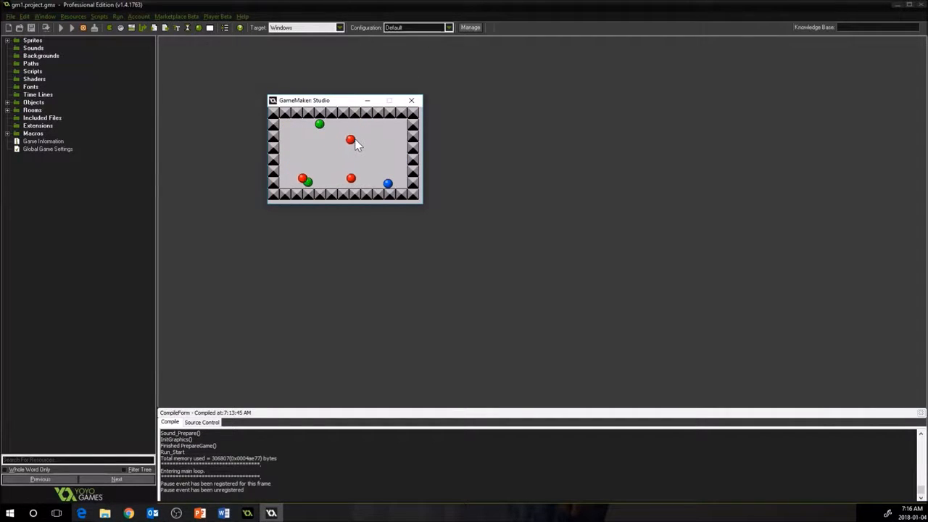
- Close the running game and create a new project named Project2, dismissing the news page
click(413, 102)
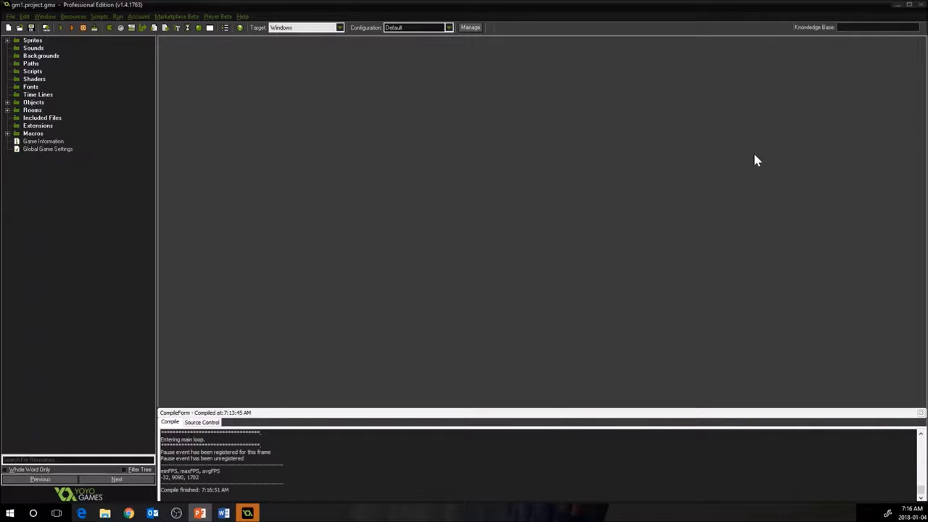
click(10, 17)
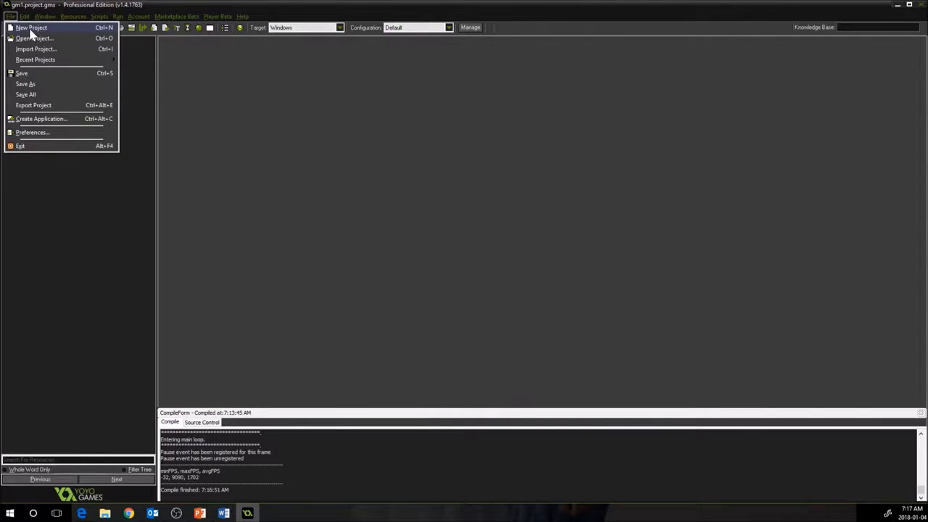
click(32, 28)
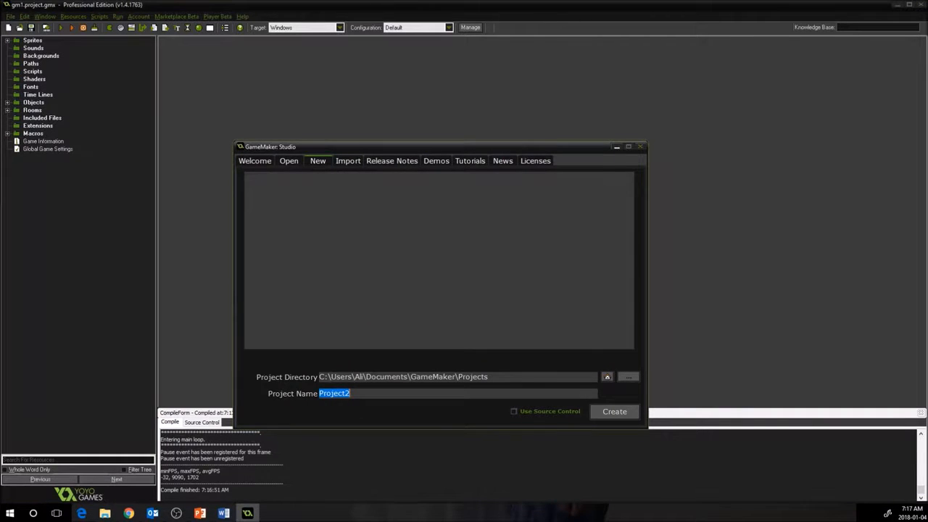
click(350, 393)
drag(351, 393, 264, 389)
click(614, 411)
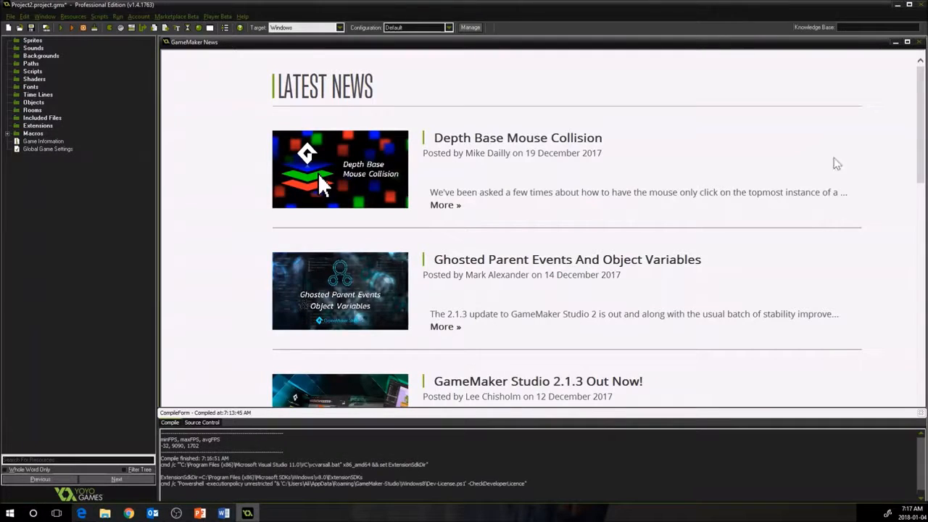
click(919, 43)
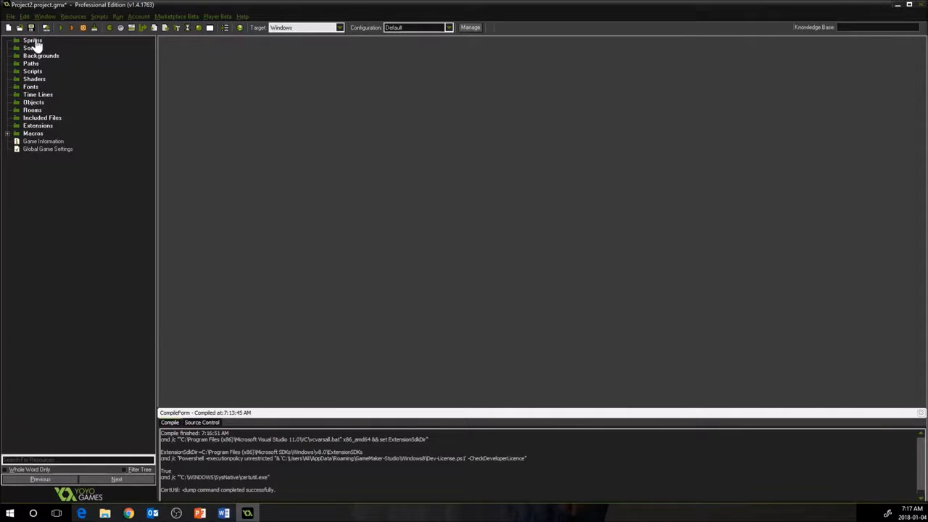
- Create a new room with default settings, enlarging its properties window to inspect the full room width before closing it
click(32, 112)
right_click(33, 115)
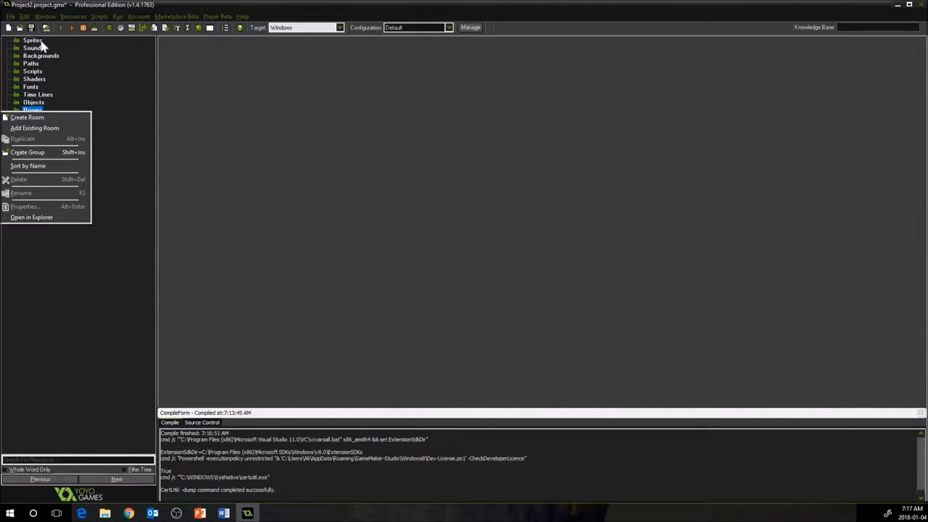
click(33, 120)
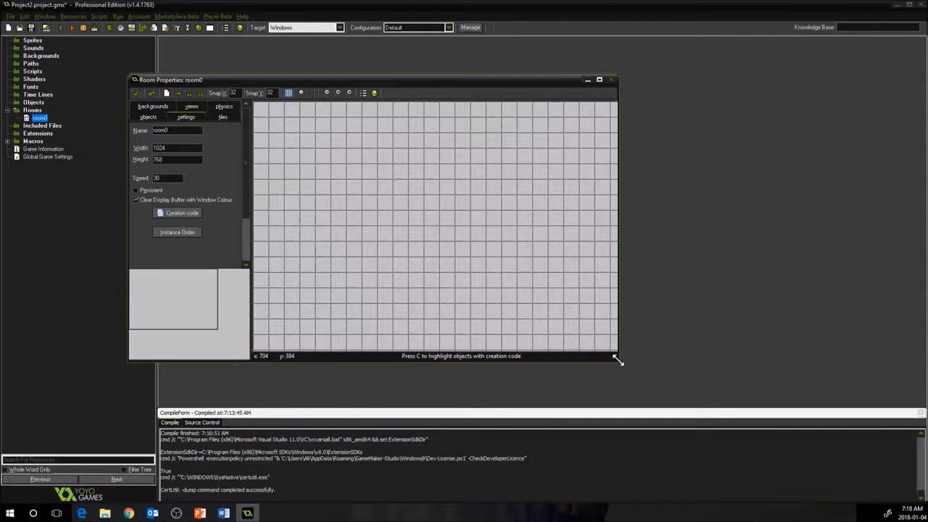
drag(617, 361, 712, 361)
drag(237, 81, 216, 38)
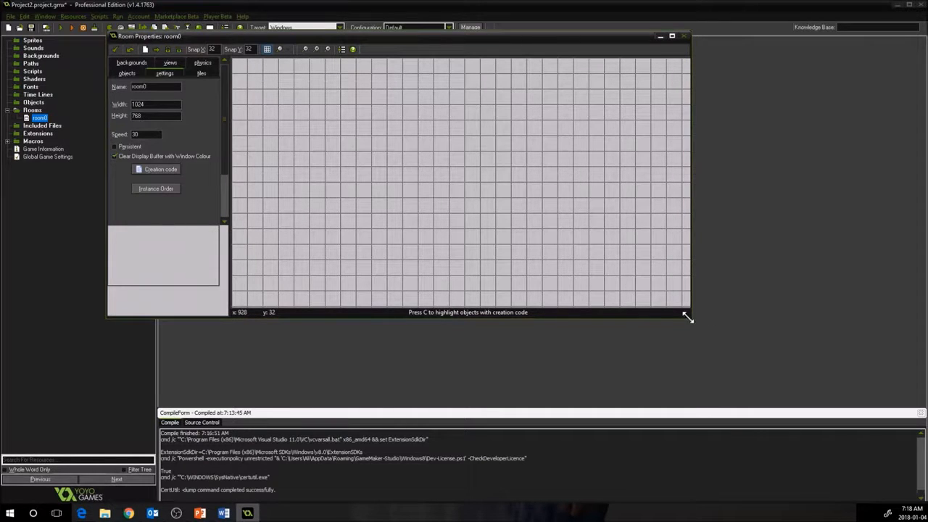
drag(688, 317, 735, 347)
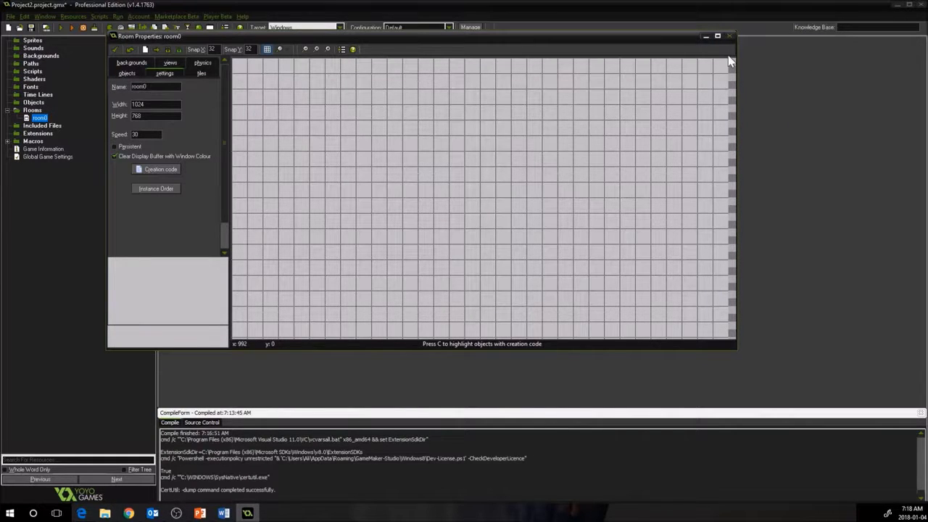
click(731, 36)
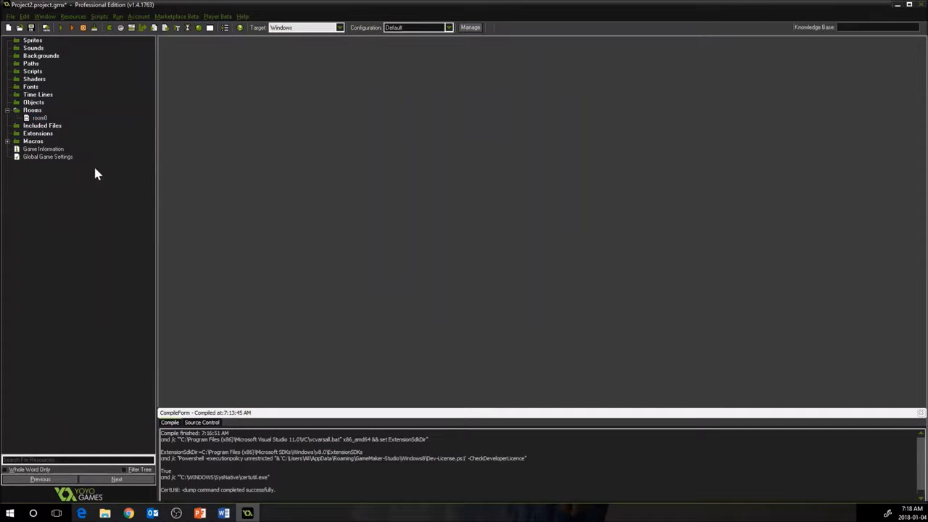
- Create a new object named player without a sprite
click(35, 120)
click(30, 105)
right_click(30, 108)
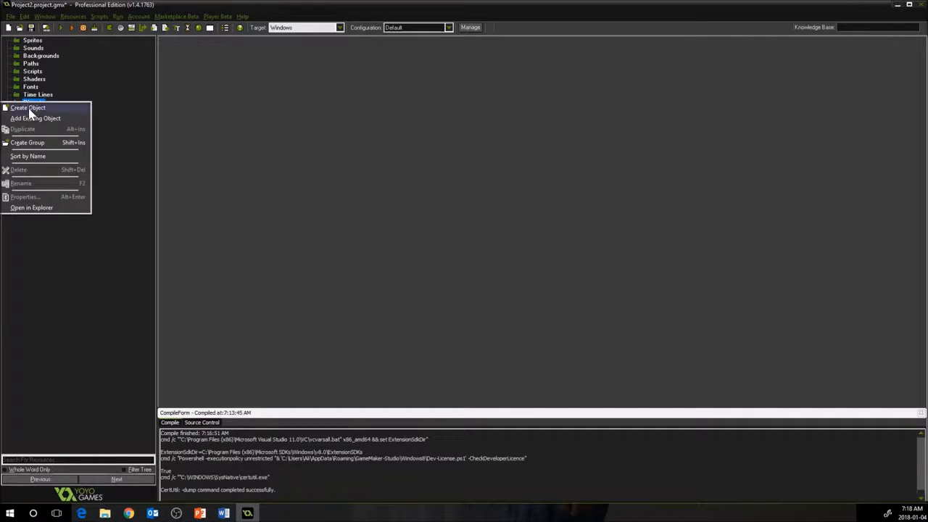
click(32, 106)
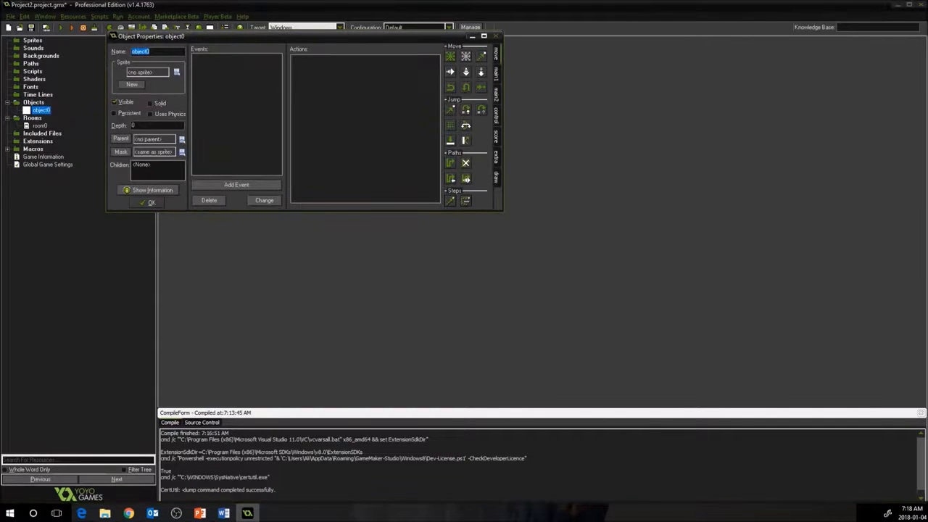
text(player)
click(141, 201)
- Create a second object named enemy without a sprite
right_click(33, 104)
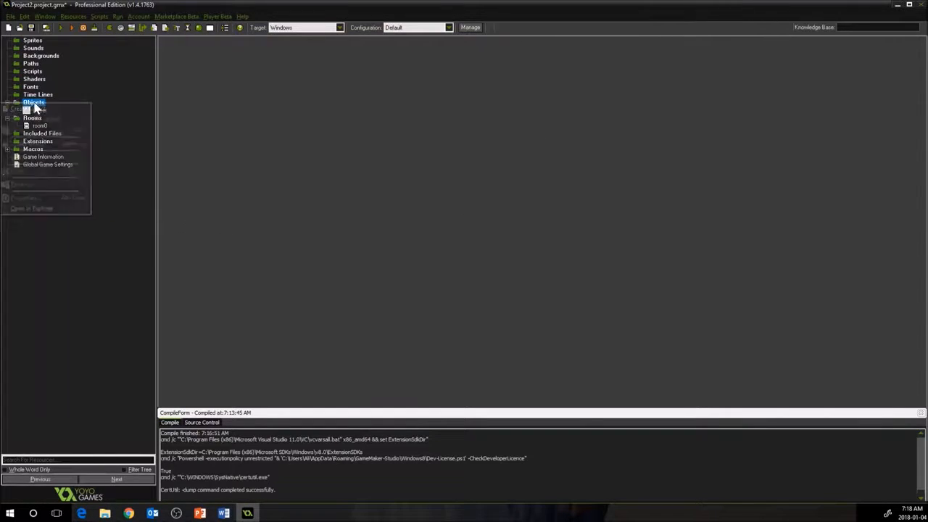
click(34, 108)
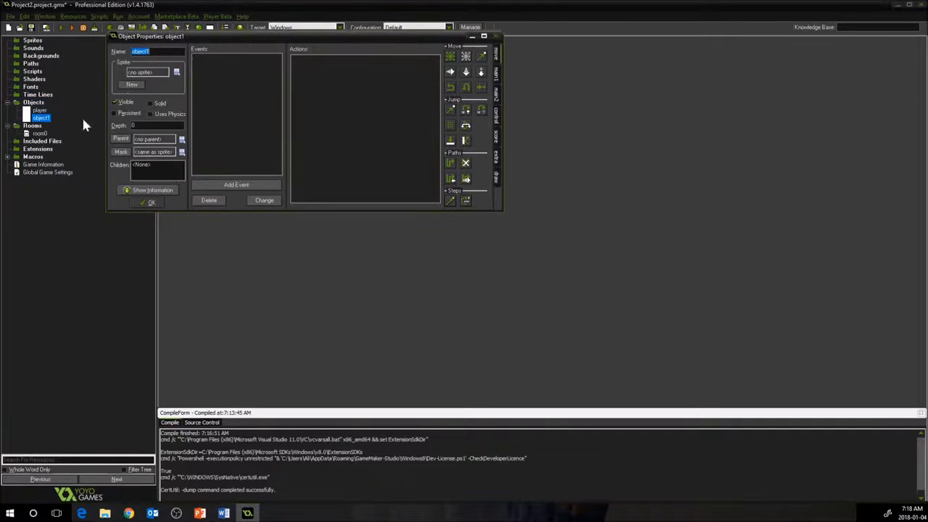
text(enemy)
click(154, 201)
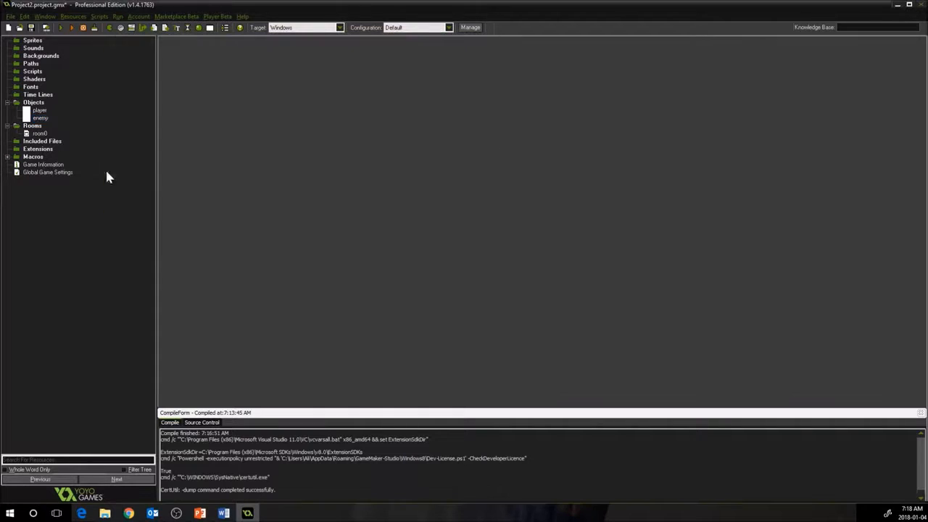
- Create a third object named item without a sprite
right_click(30, 95)
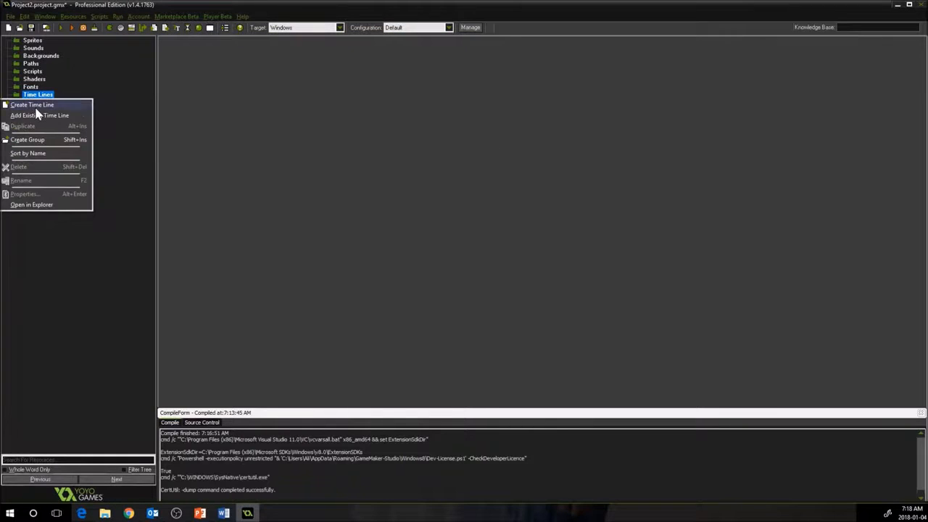
click(108, 107)
right_click(34, 102)
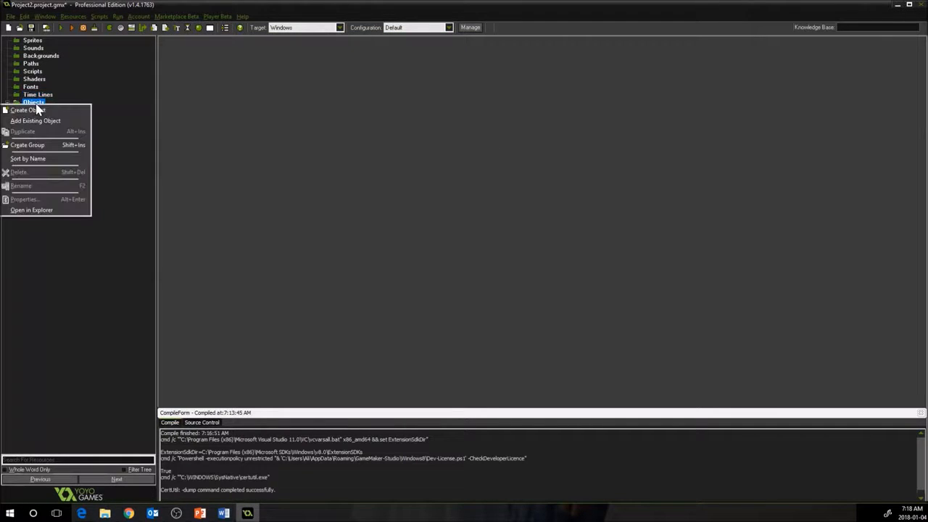
click(34, 111)
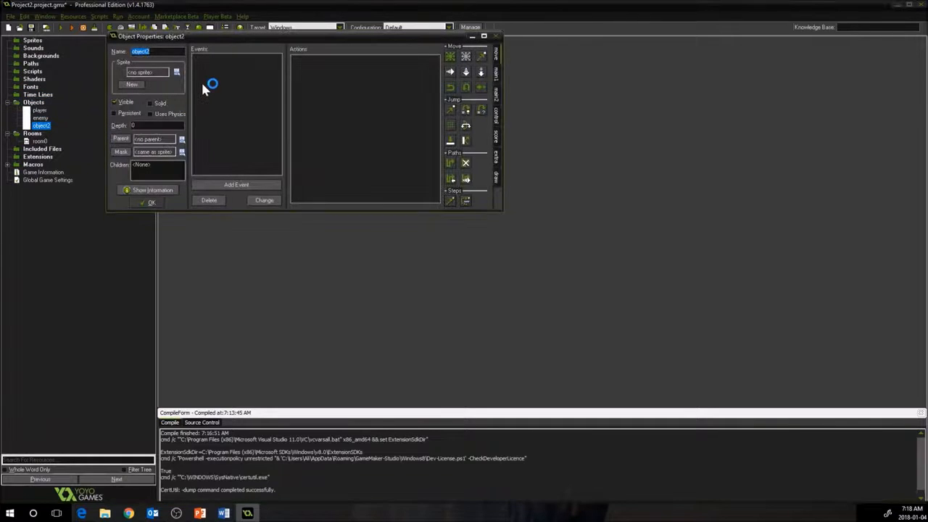
text(item)
click(148, 204)
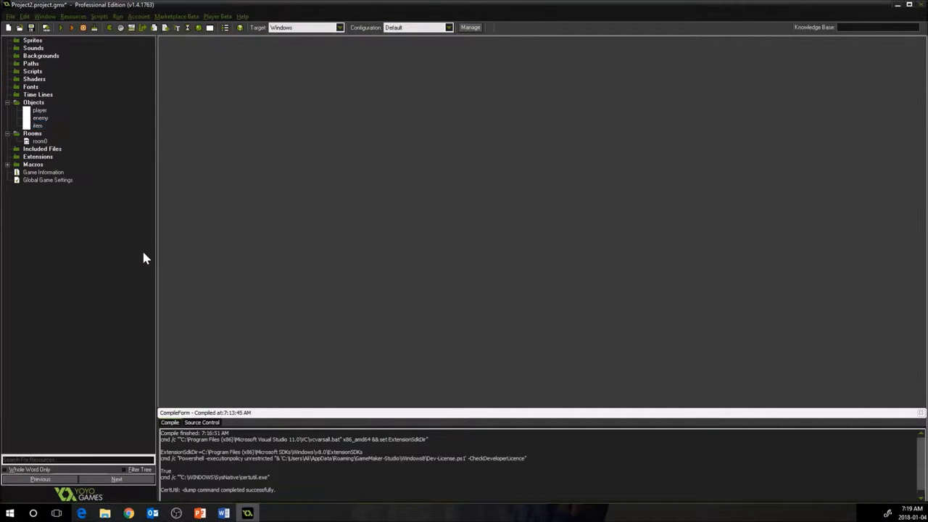
- Inspect the player object's properties and close them without changes
click(41, 111)
double_click(40, 114)
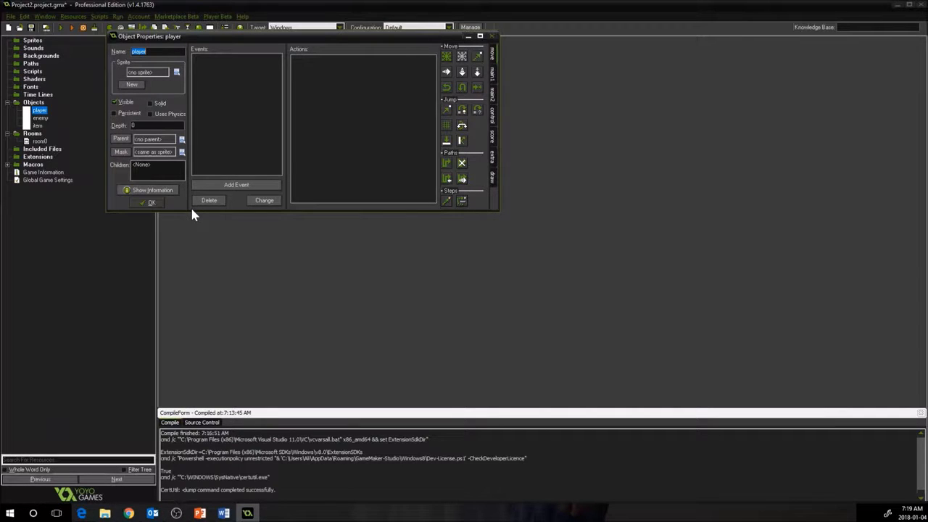
click(148, 205)
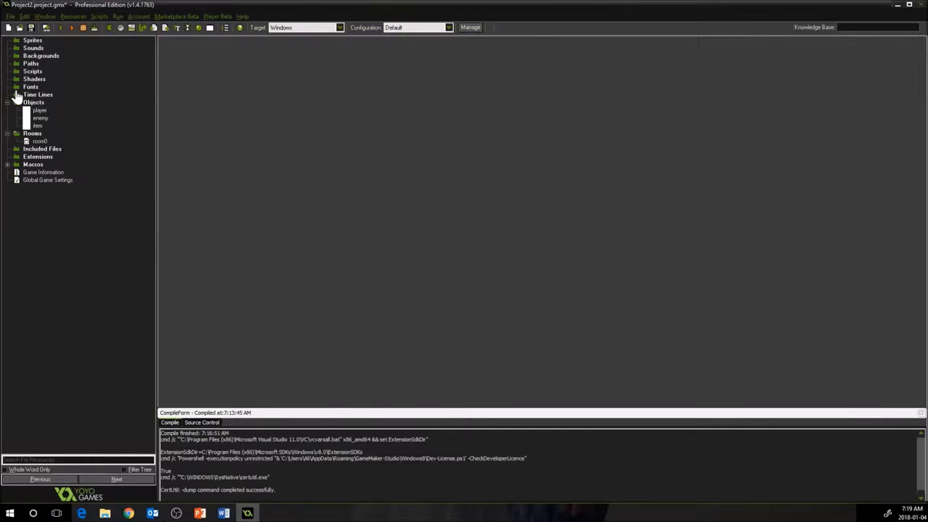
click(39, 119)
- Create a sprite named playerS from the blue ball image sprite1_0.png in the project's sprites folder
click(32, 41)
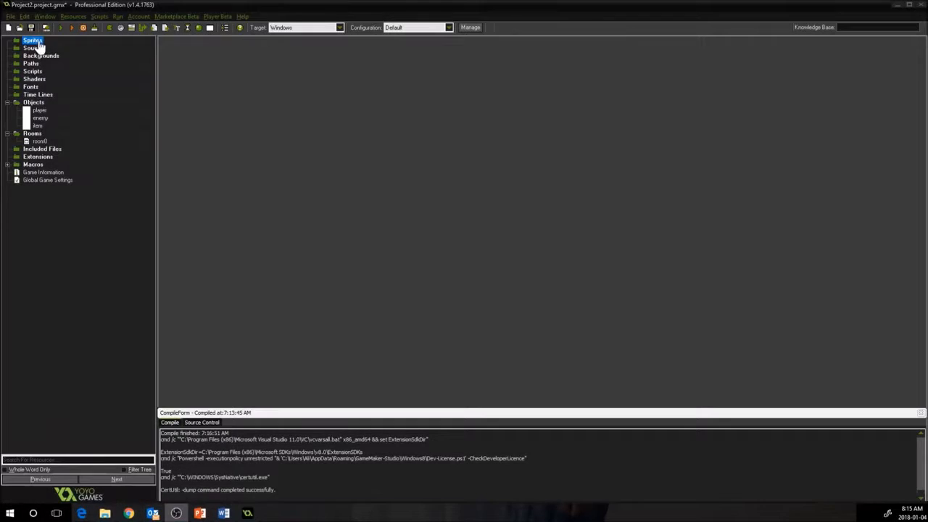
right_click(33, 42)
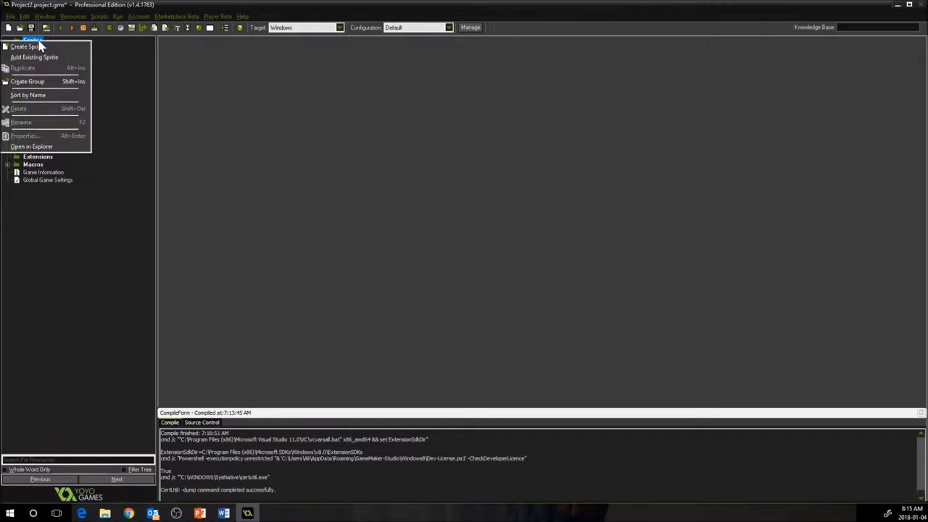
click(36, 41)
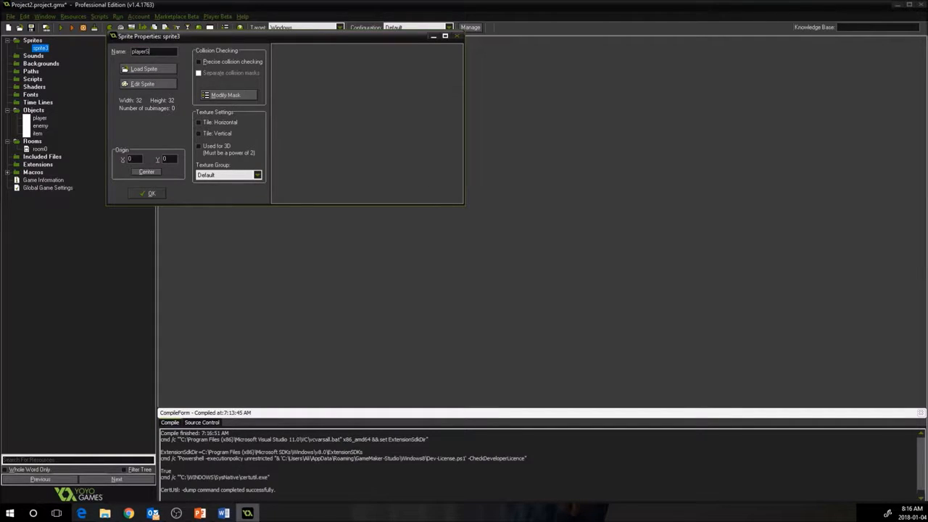
click(159, 70)
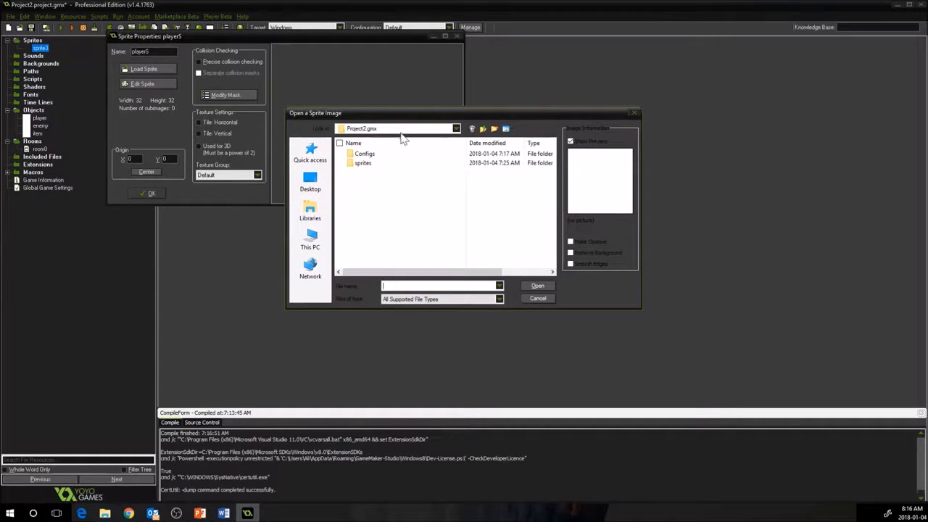
click(363, 167)
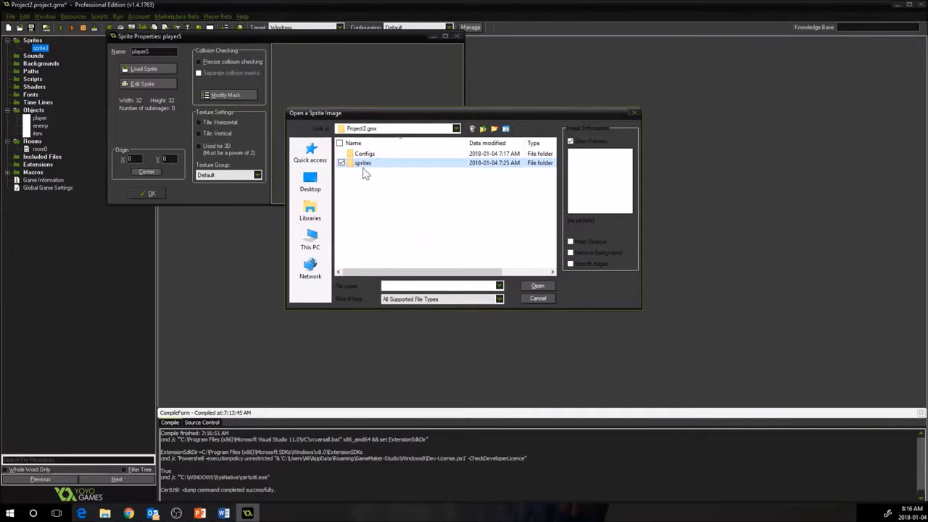
double_click(363, 165)
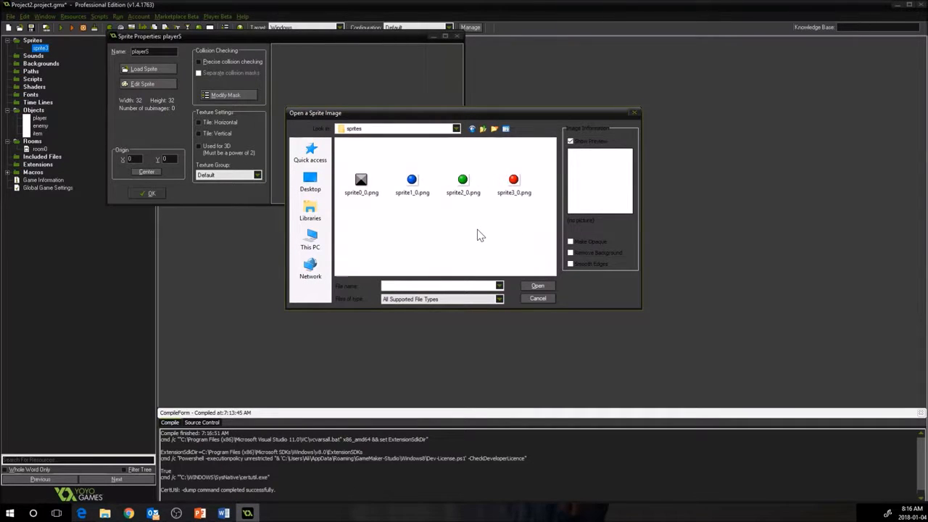
click(412, 183)
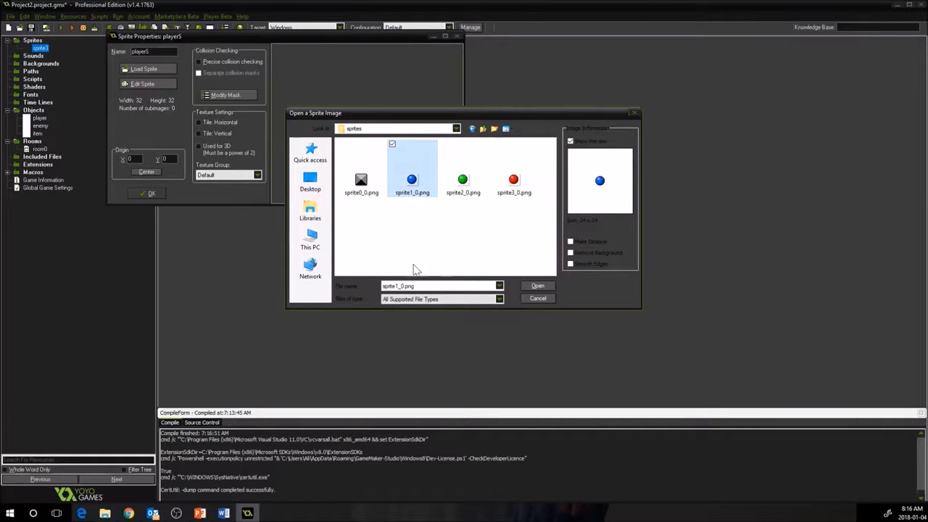
click(536, 287)
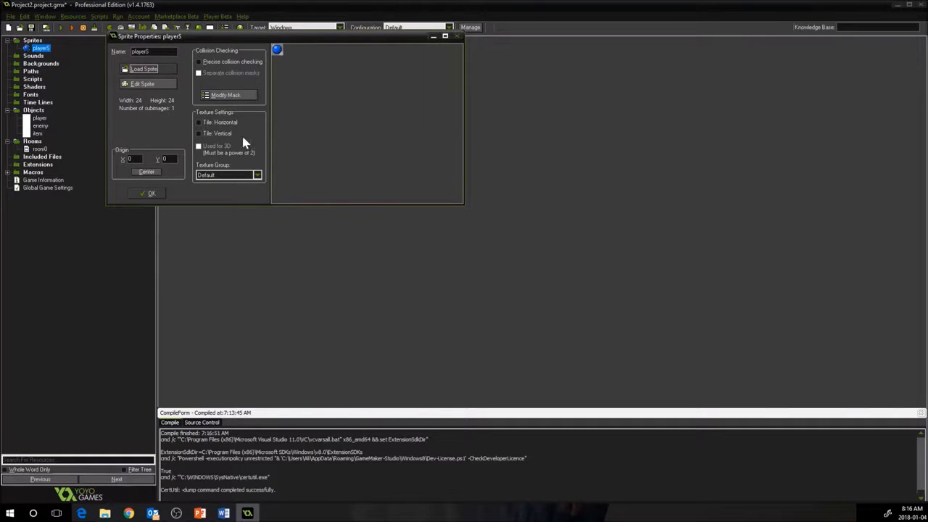
click(154, 195)
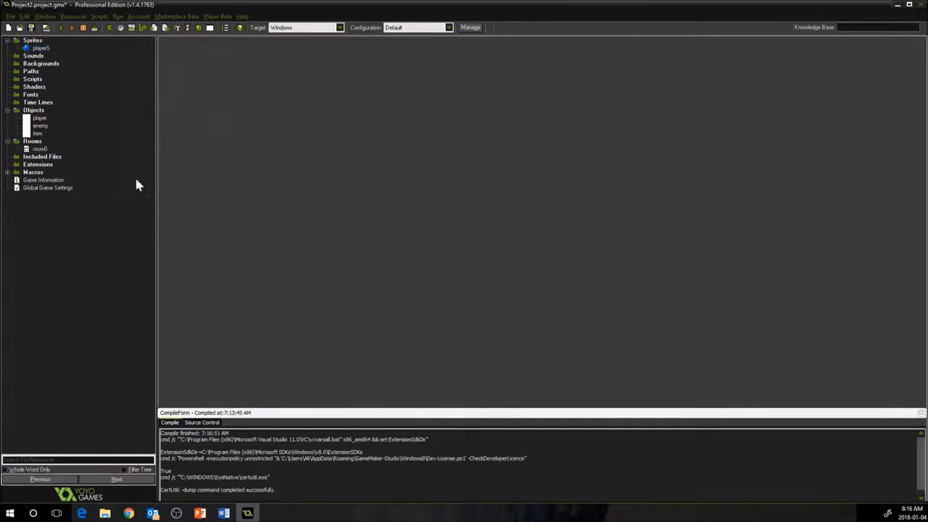
- Create a sprite named enemyS from the red ball image sprite3_0.png in the sprites folder
right_click(34, 41)
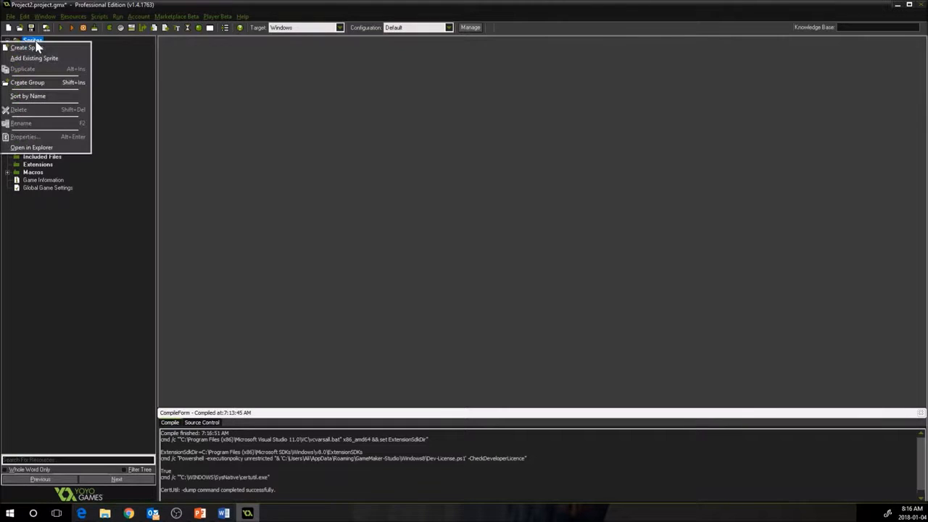
click(36, 46)
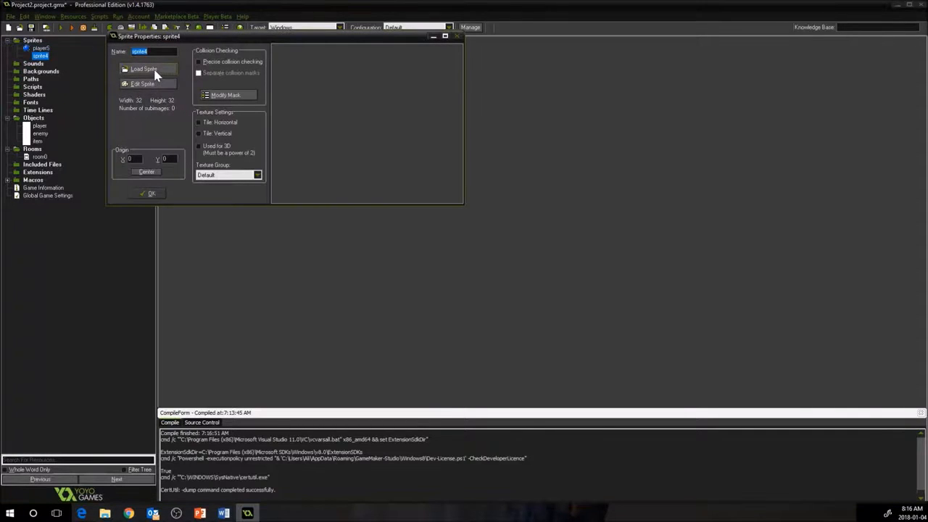
click(154, 71)
text(enemy5)
click(134, 71)
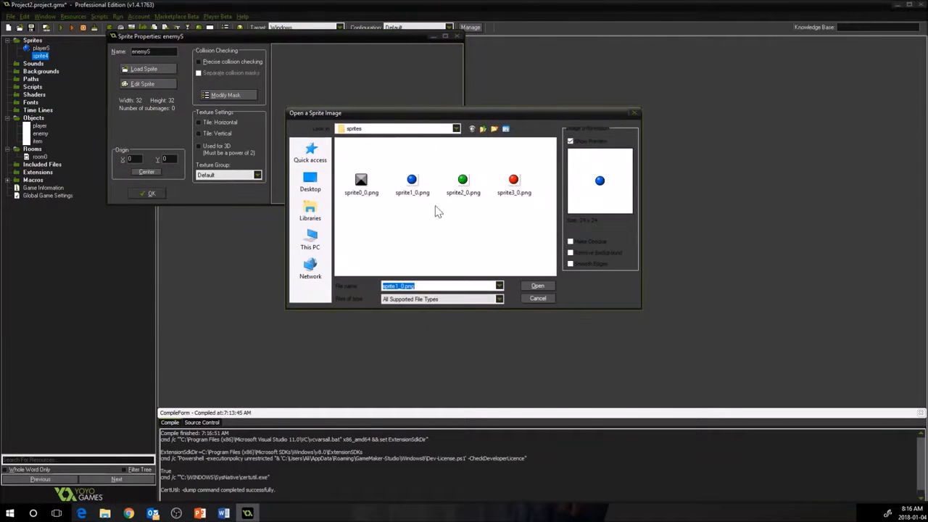
double_click(504, 200)
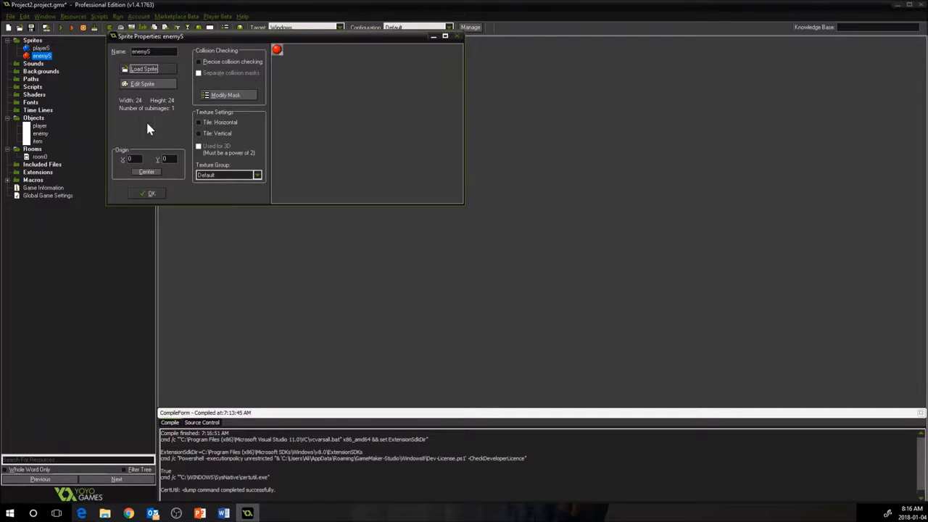
click(149, 193)
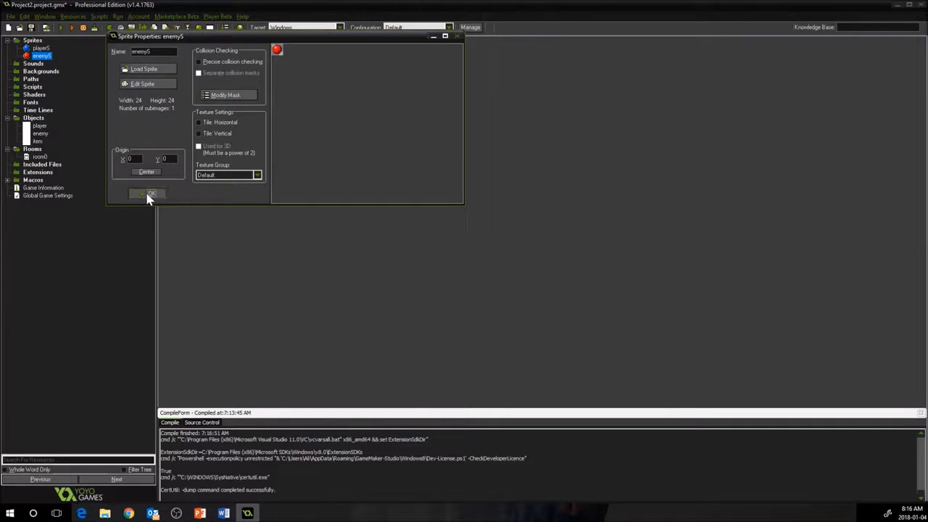
- Create a sprite named itemS from the green ball image sprite2_0.png in the sprites folder
right_click(32, 41)
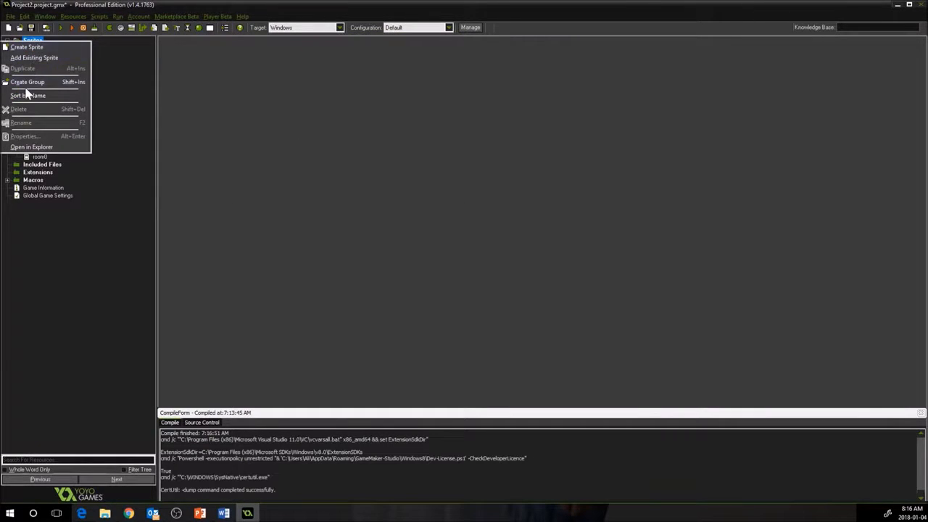
click(29, 48)
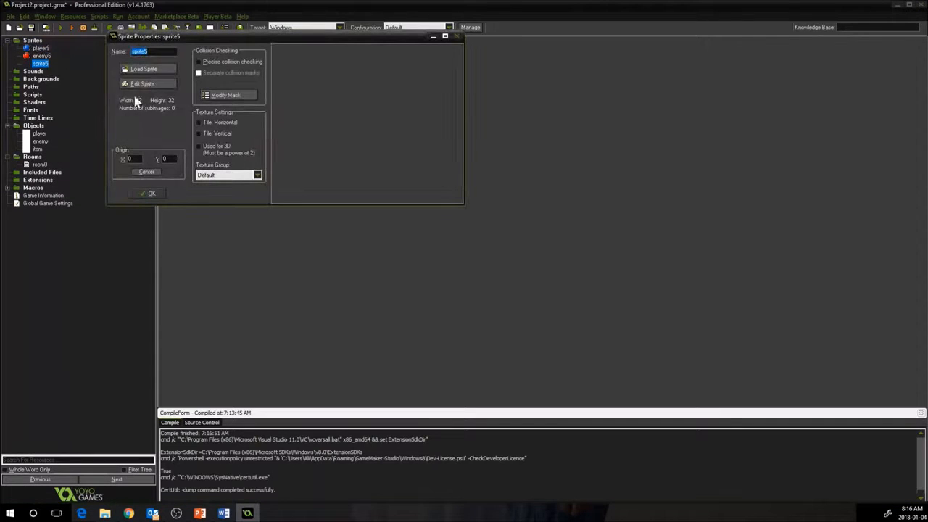
text(item5)
click(173, 69)
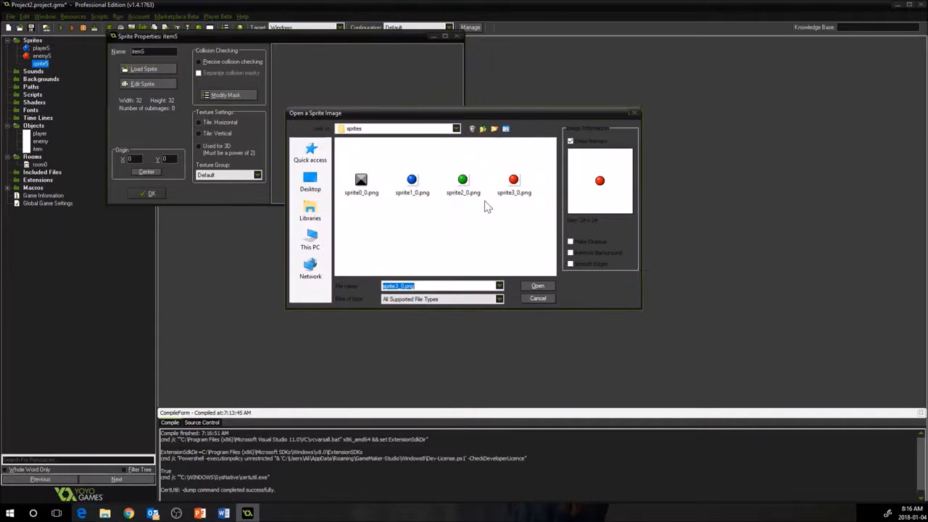
double_click(464, 185)
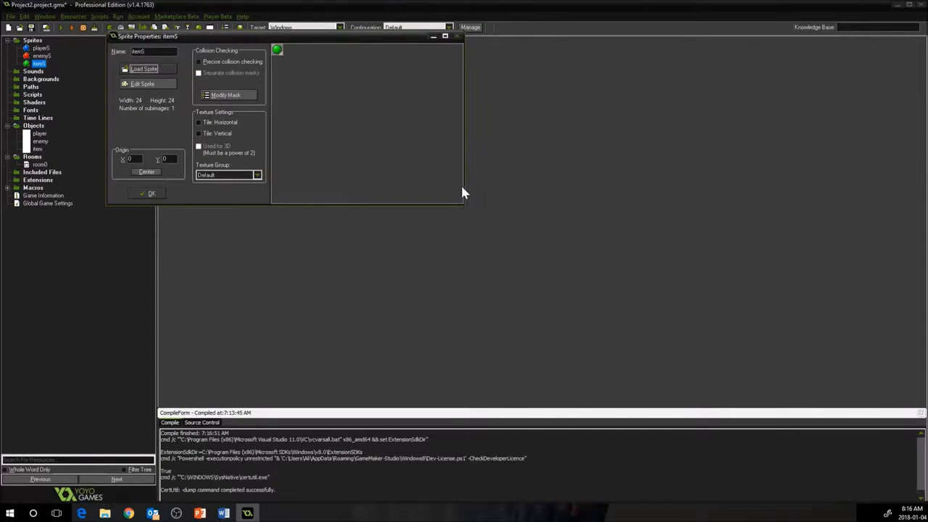
click(150, 193)
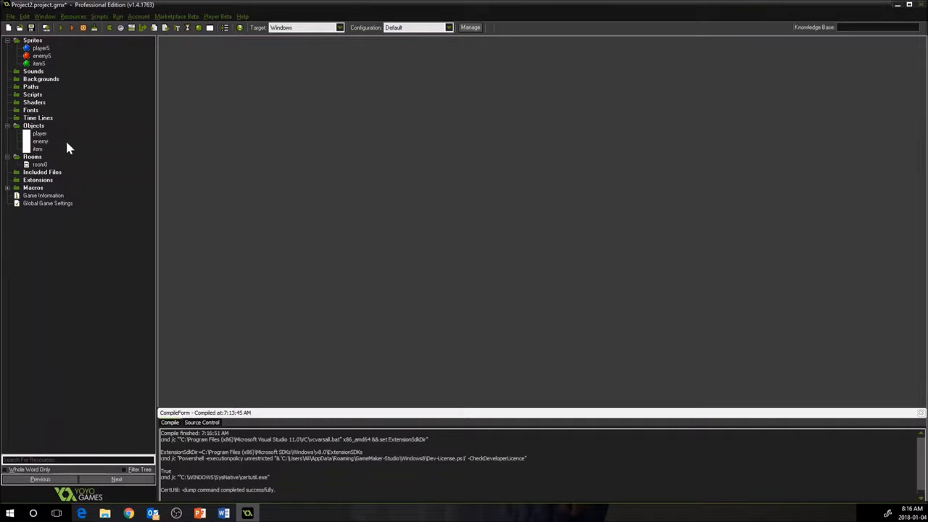
- Assign the playerS sprite to the player object and confirm its properties
click(40, 135)
right_click(41, 135)
click(40, 133)
double_click(40, 134)
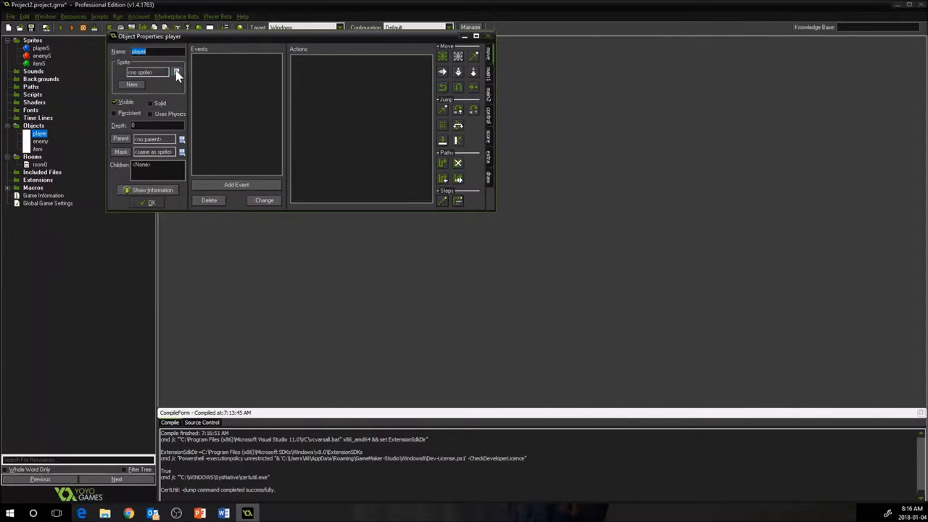
click(177, 73)
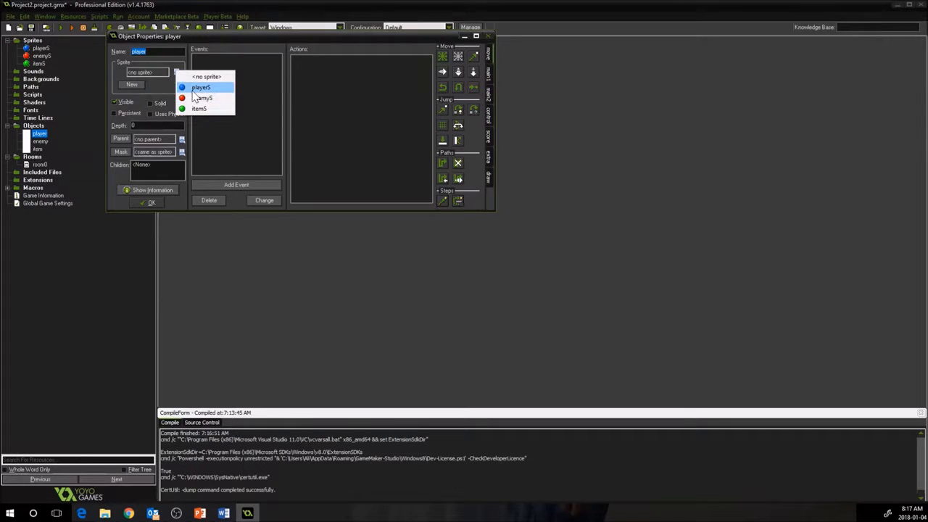
click(197, 89)
click(151, 202)
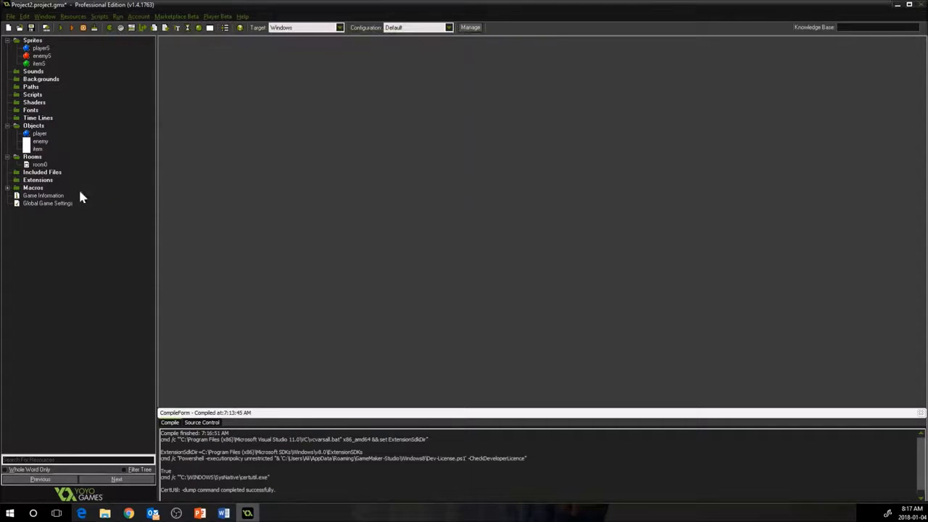
- Assign the enemyS sprite to the enemy object and confirm its properties
double_click(39, 141)
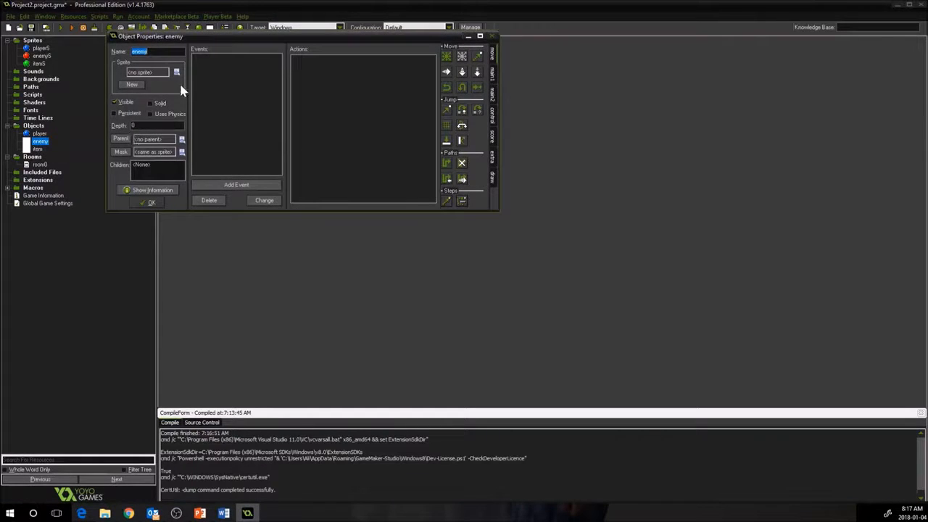
click(177, 72)
click(197, 98)
click(149, 202)
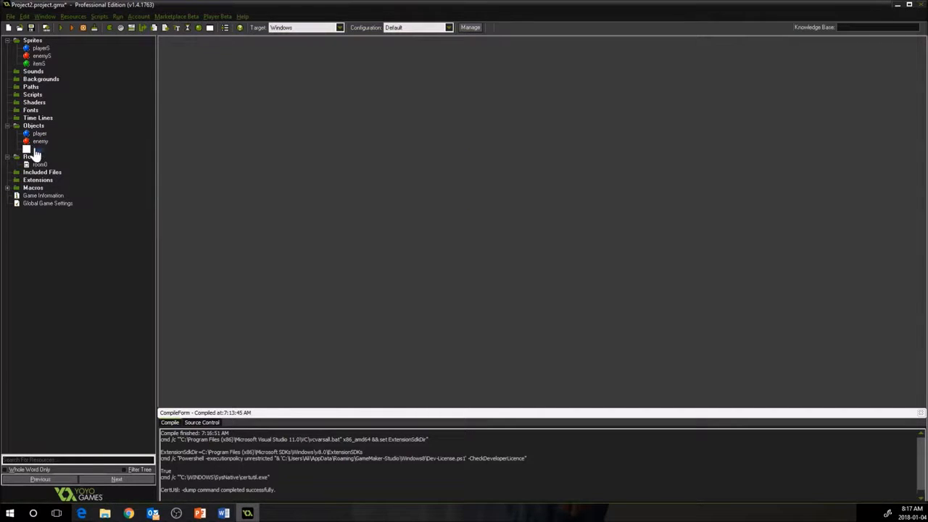
- Assign the itemS sprite to the item object and confirm its properties
double_click(37, 149)
click(176, 73)
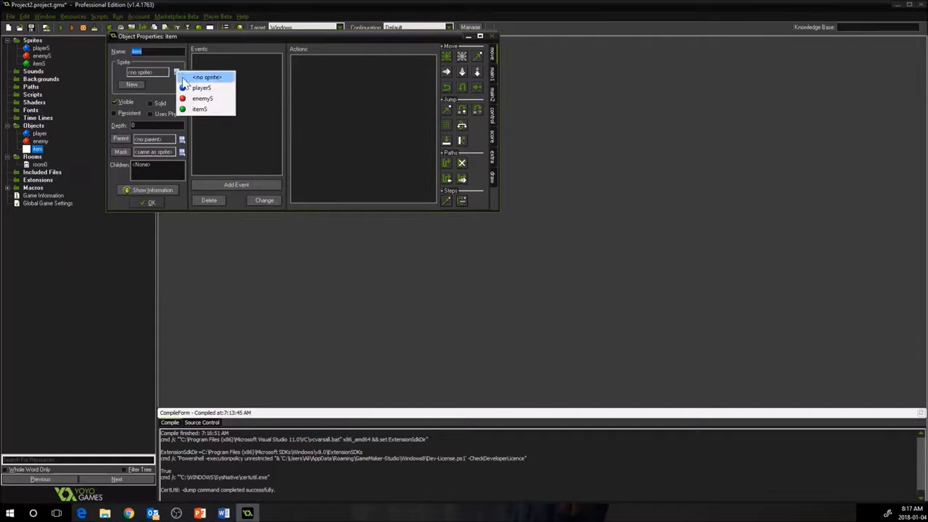
click(196, 110)
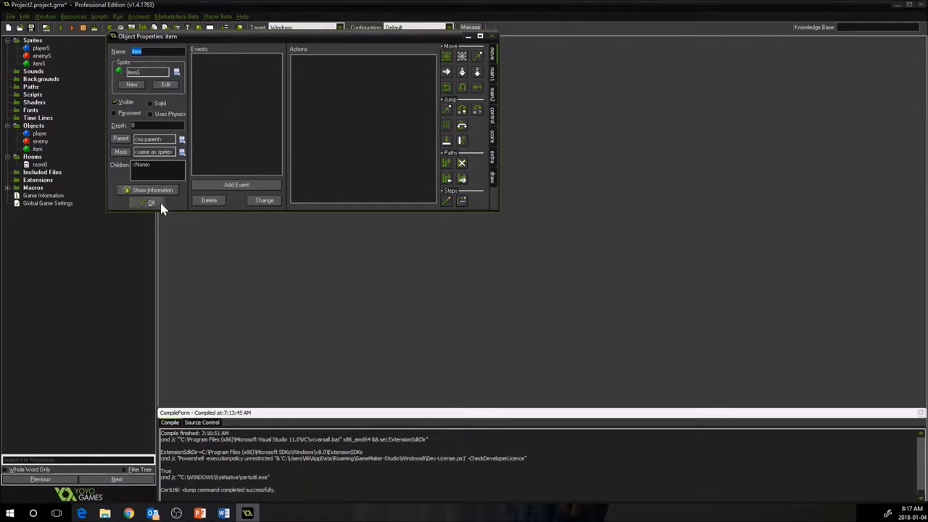
click(153, 202)
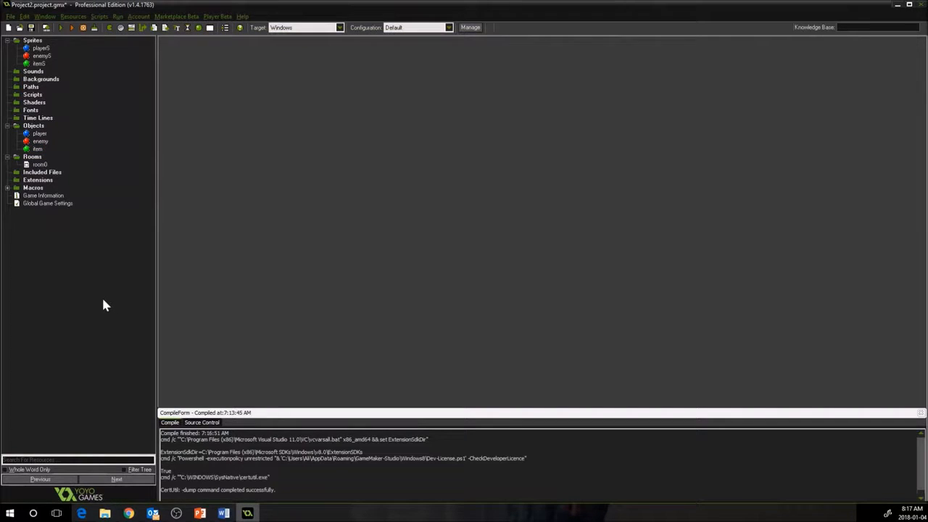
- Open room0, enlarge its window to show the whole room, and place one player instance at X 384, Y 320
click(39, 165)
double_click(39, 165)
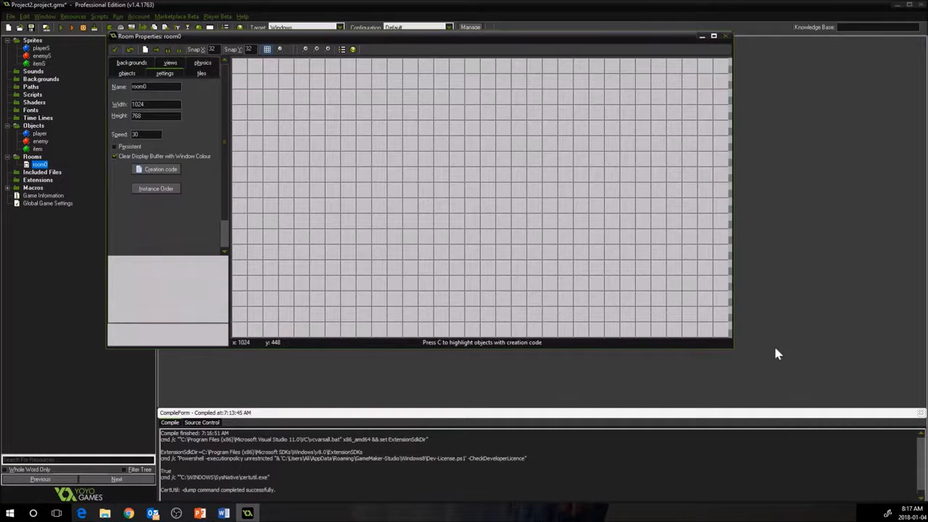
drag(729, 340, 820, 460)
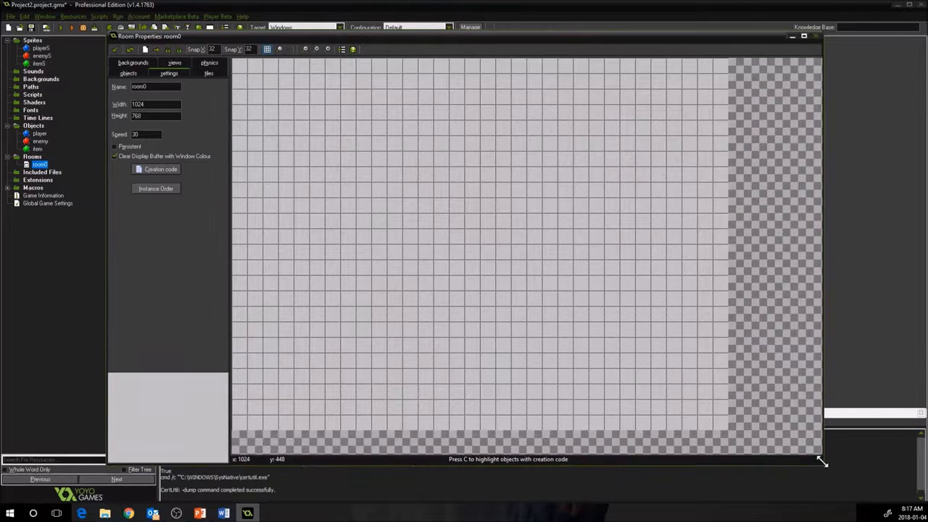
click(125, 74)
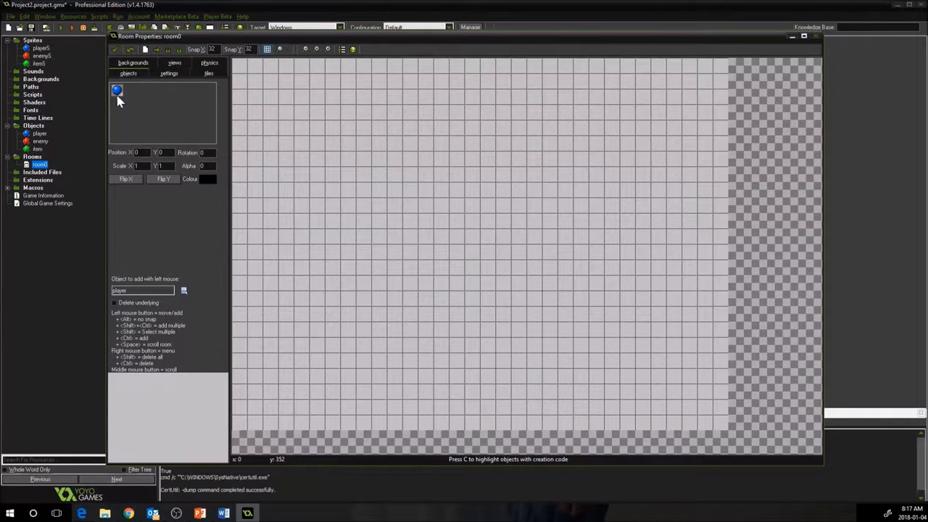
click(426, 227)
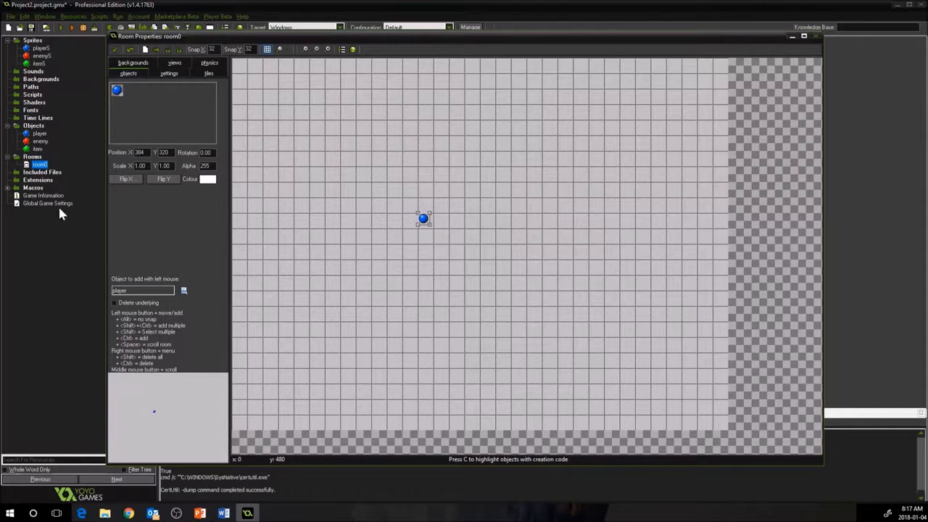
- Place eight item instances scattered around the player across room0
click(183, 291)
click(206, 317)
click(299, 142)
click(578, 115)
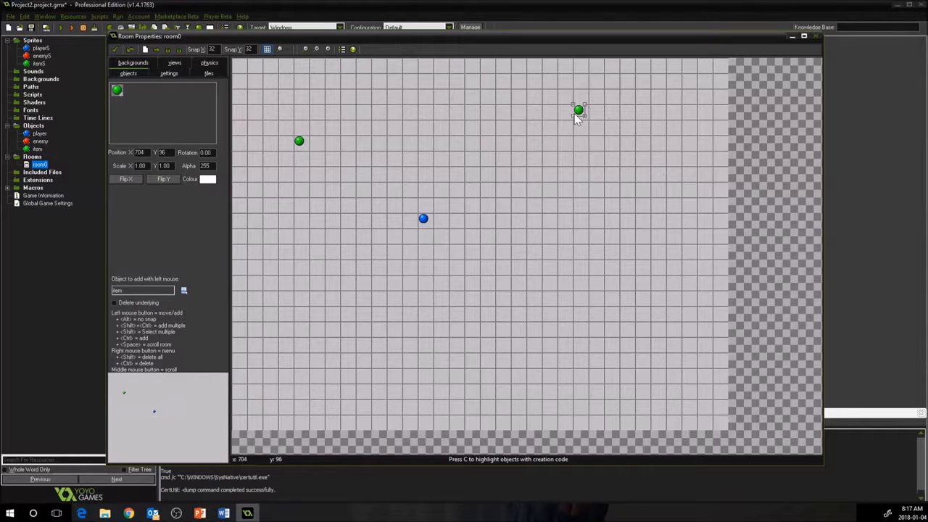
click(546, 251)
click(624, 343)
click(437, 360)
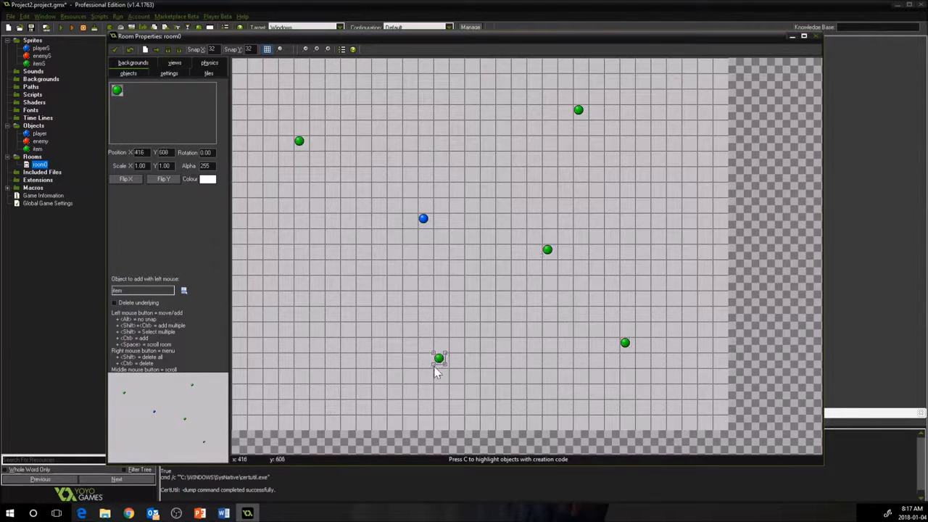
click(303, 241)
click(284, 366)
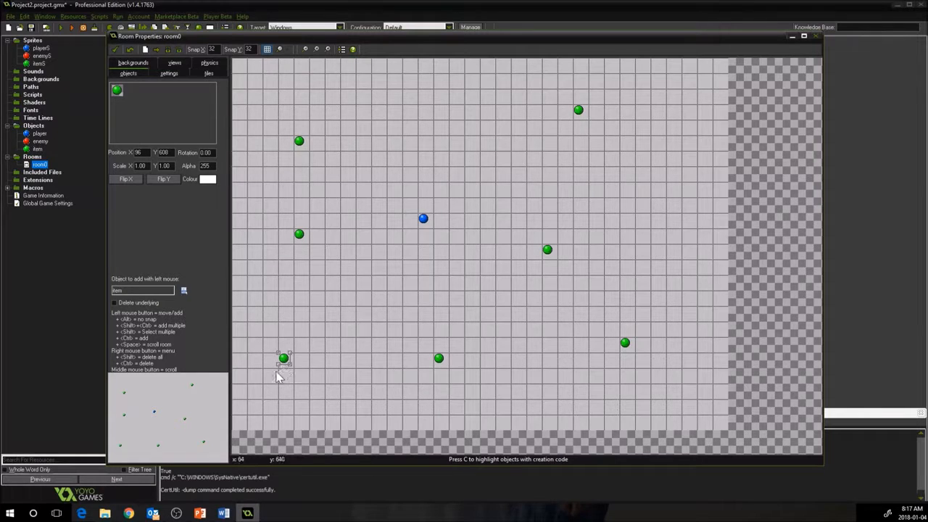
click(427, 163)
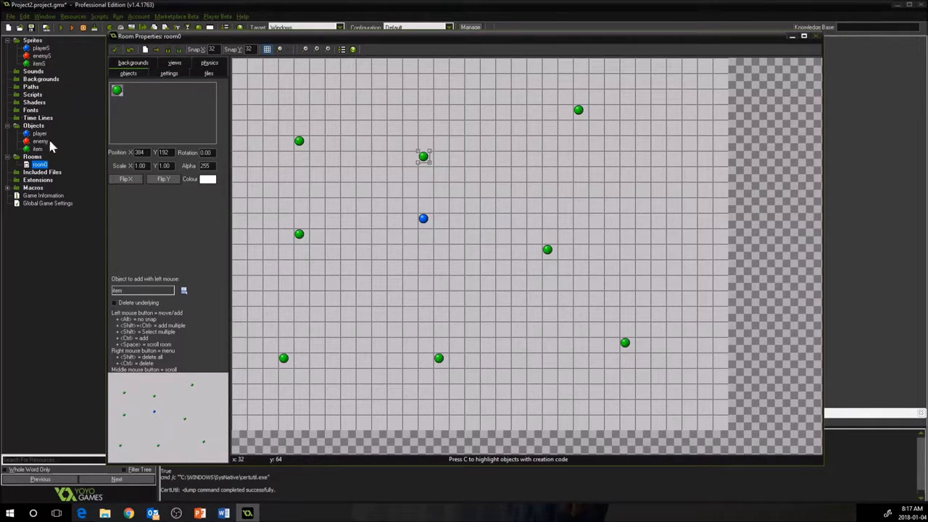
- Place three enemy instances in room0: one in the upper left, one below the centre and one at X 800, Y 224
click(184, 290)
click(205, 306)
click(362, 109)
click(485, 296)
click(625, 172)
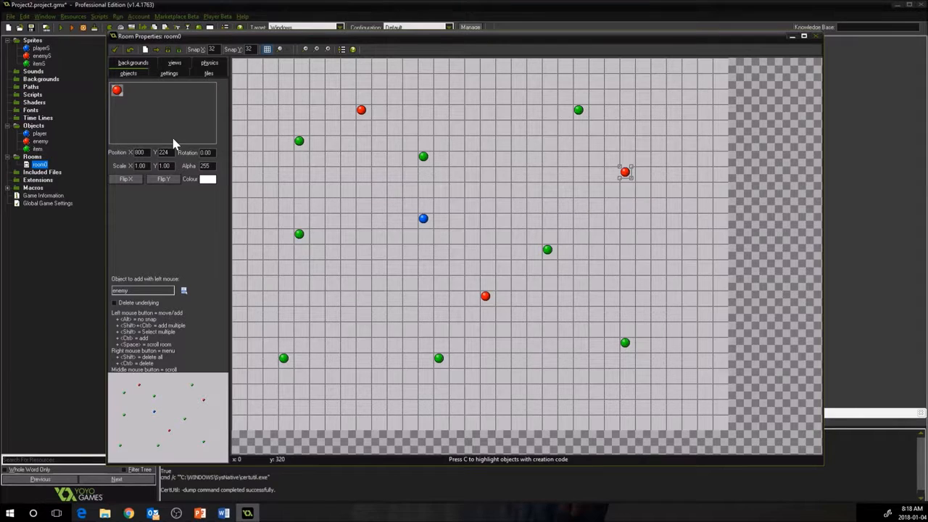
- Test-run the game, end the run, and close room0 with its changes saved
click(60, 31)
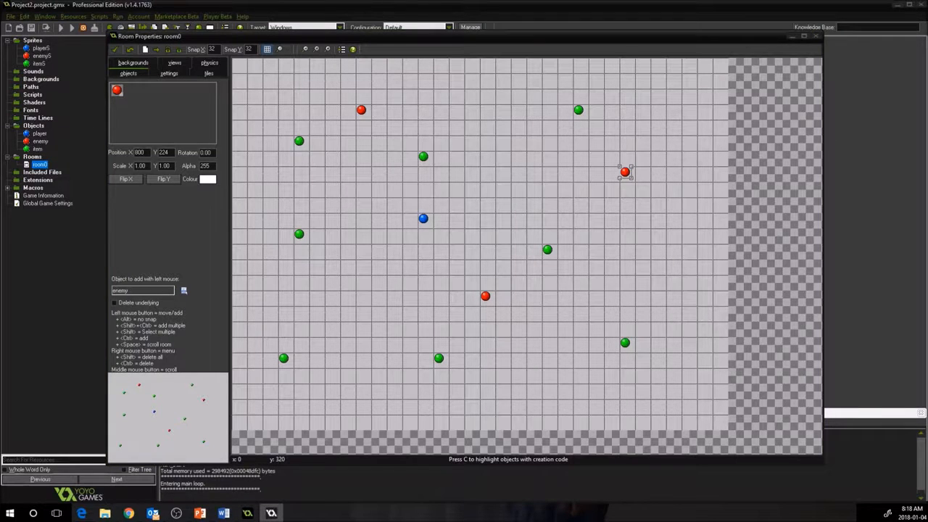
drag(145, 103, 372, 56)
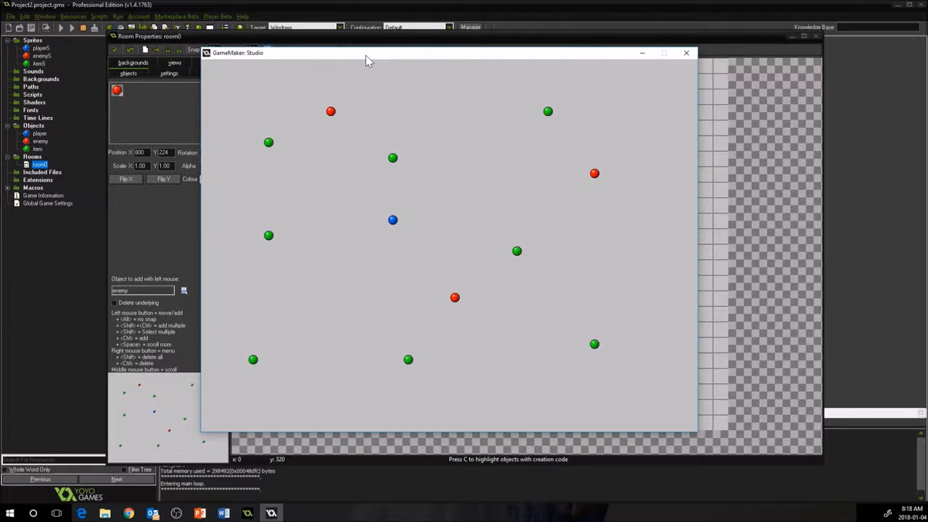
click(686, 54)
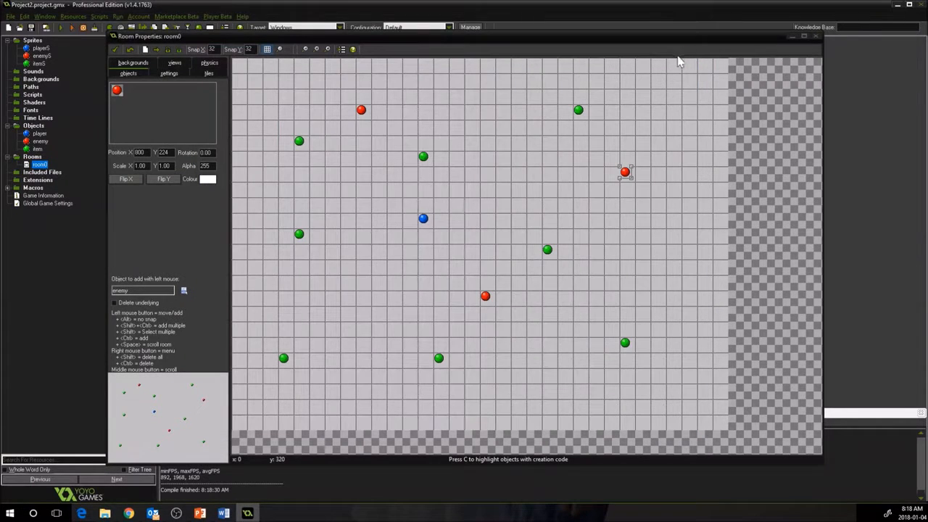
click(815, 37)
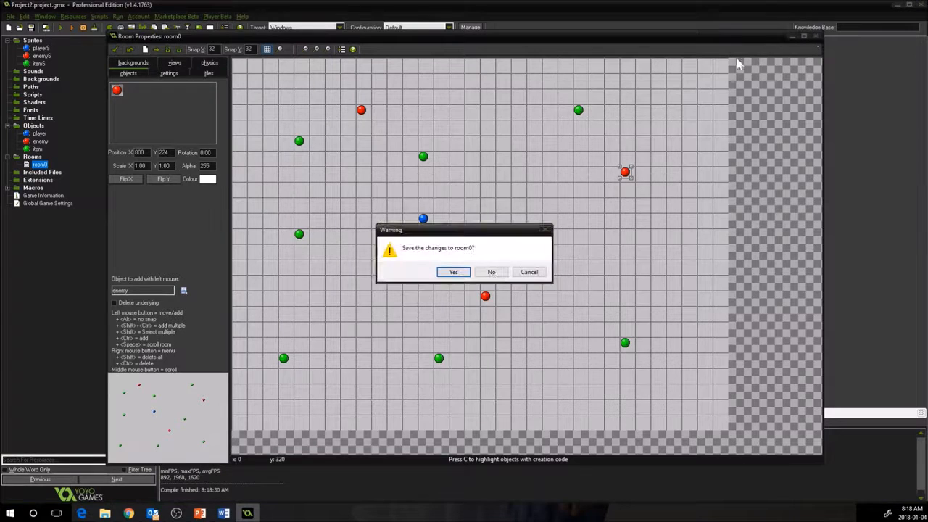
click(453, 273)
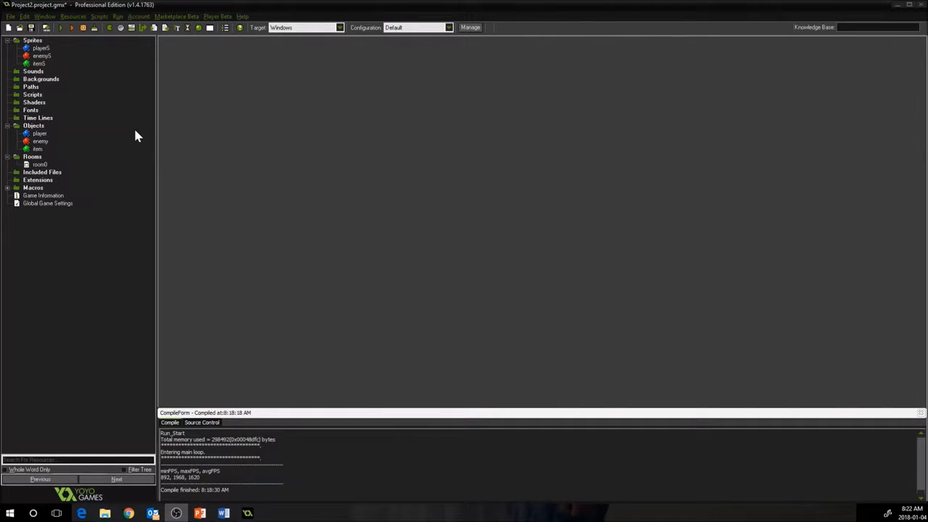
- Add a Key Press event for the <Right> key to the player object
click(39, 134)
double_click(40, 135)
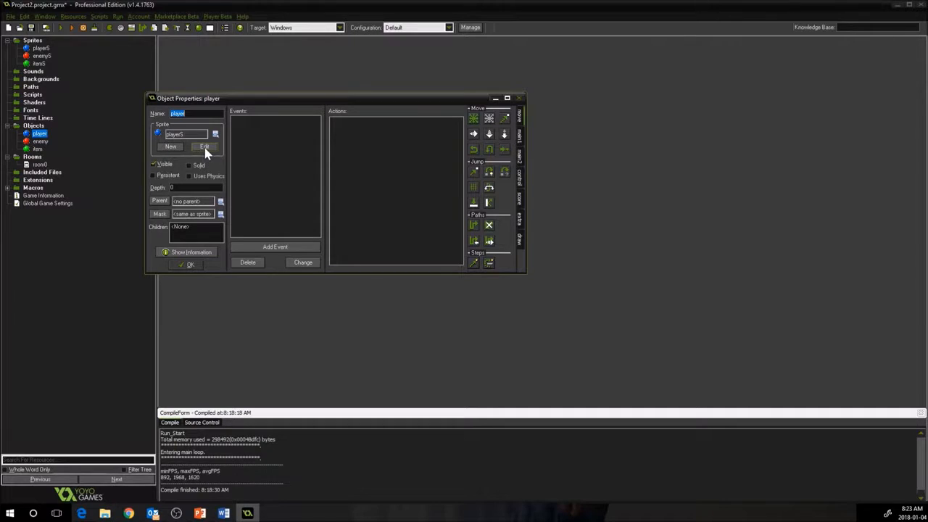
click(287, 248)
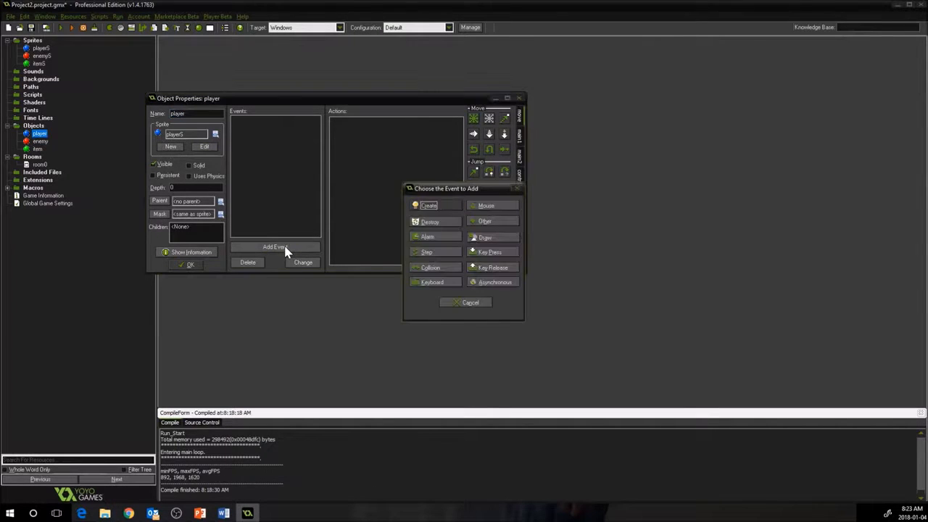
click(480, 252)
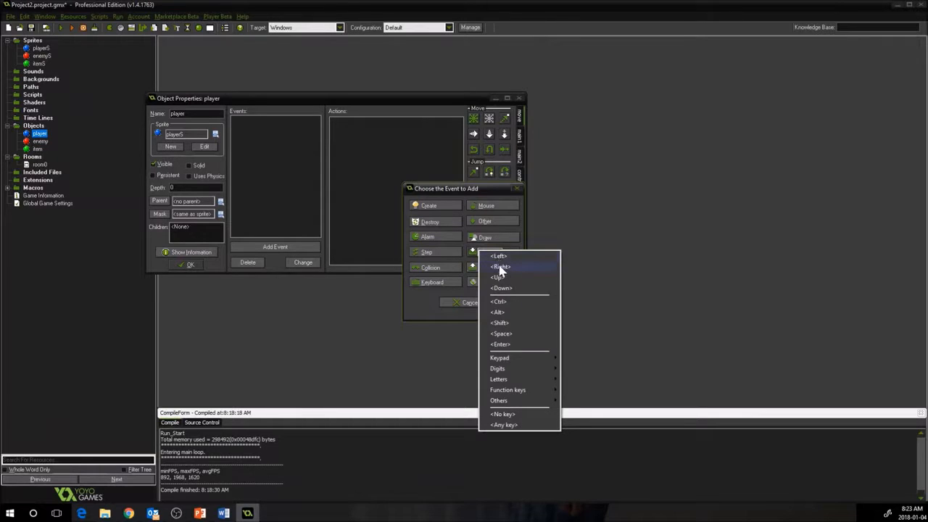
click(500, 266)
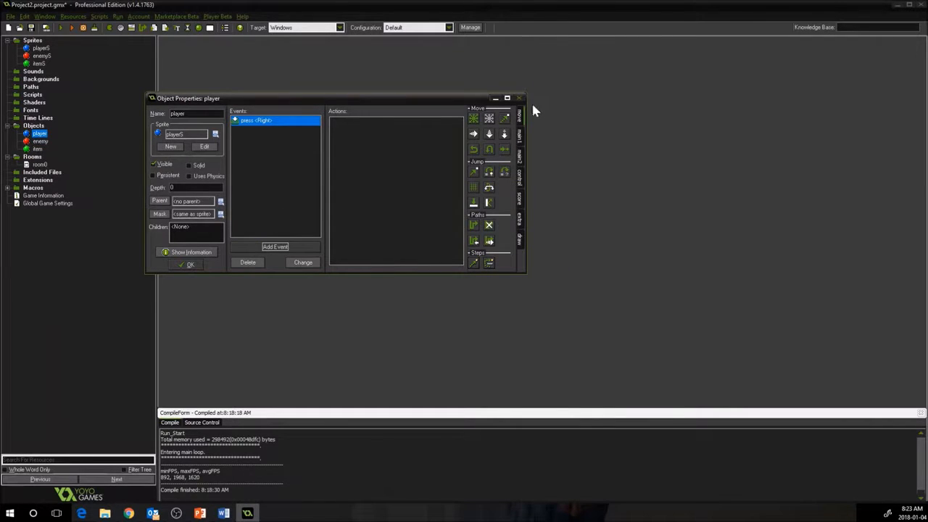
- Add a Move Fixed action to the player's <Right> press event, directed right at speed 2, and save the player object
drag(474, 123, 399, 148)
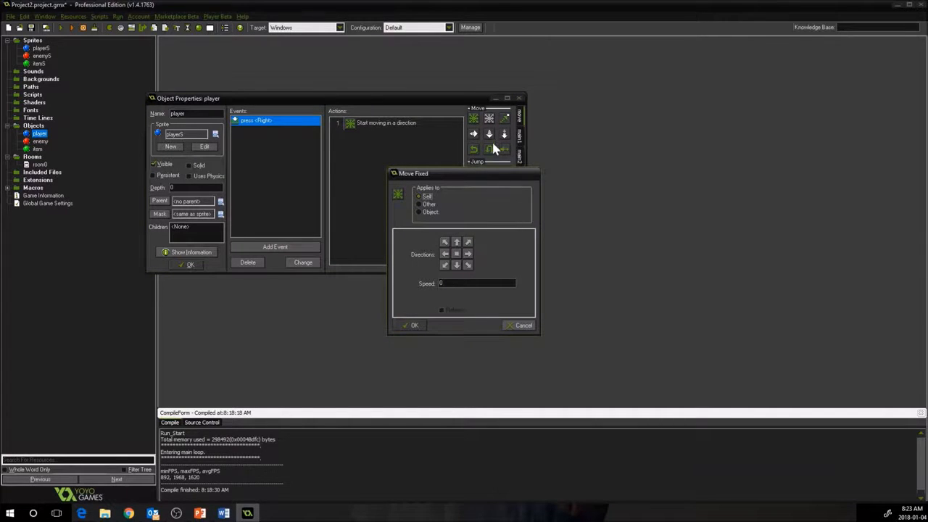
drag(486, 174, 497, 175)
drag(666, 163, 664, 162)
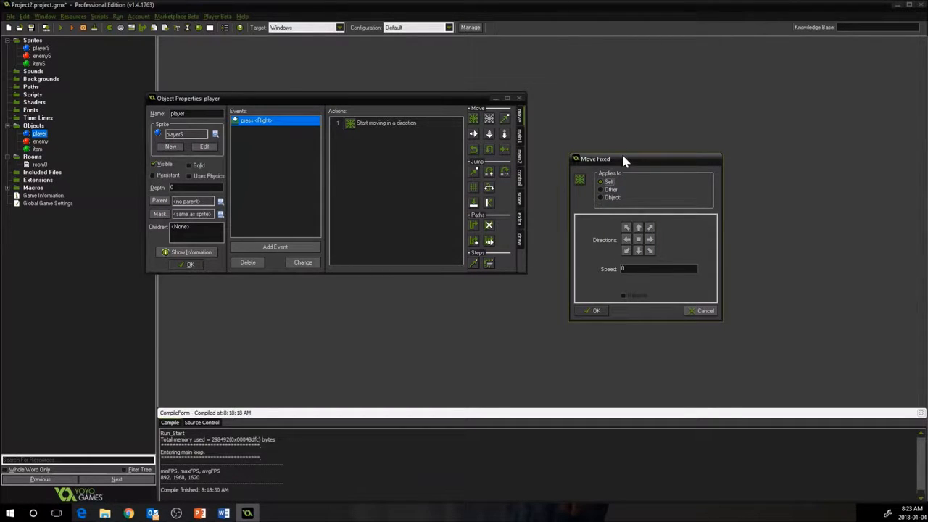
drag(625, 160, 520, 133)
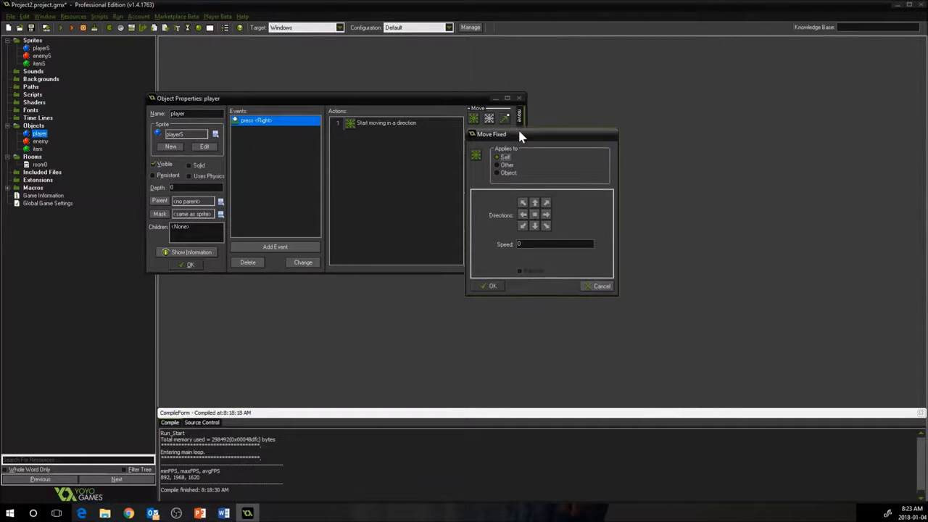
click(545, 214)
click(528, 244)
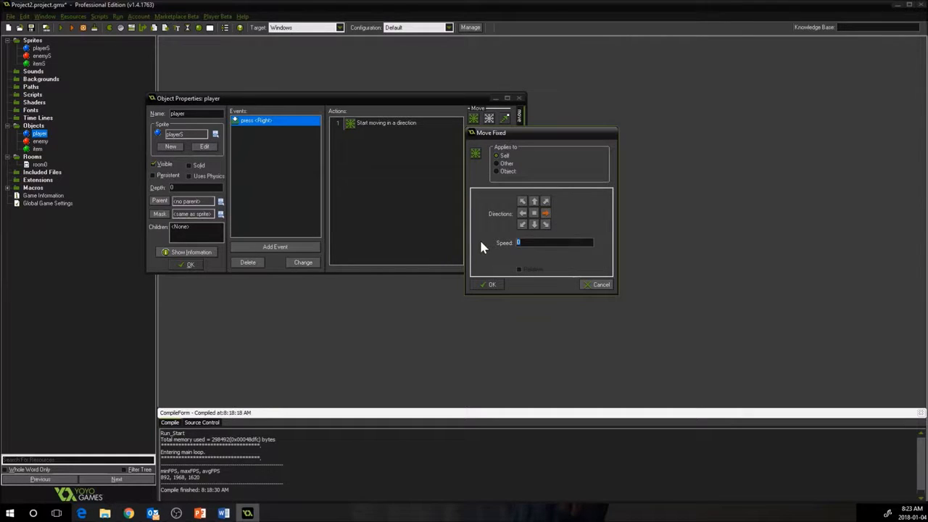
text(2)
click(489, 284)
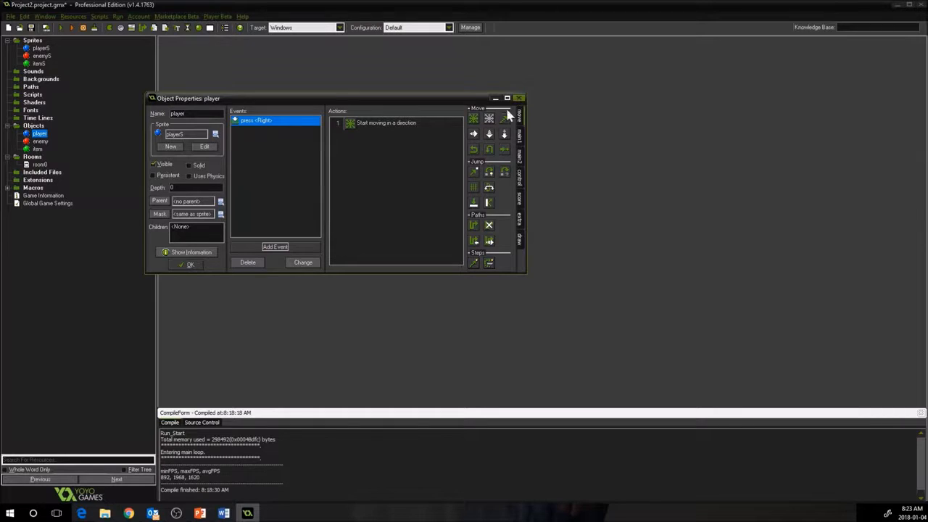
click(187, 265)
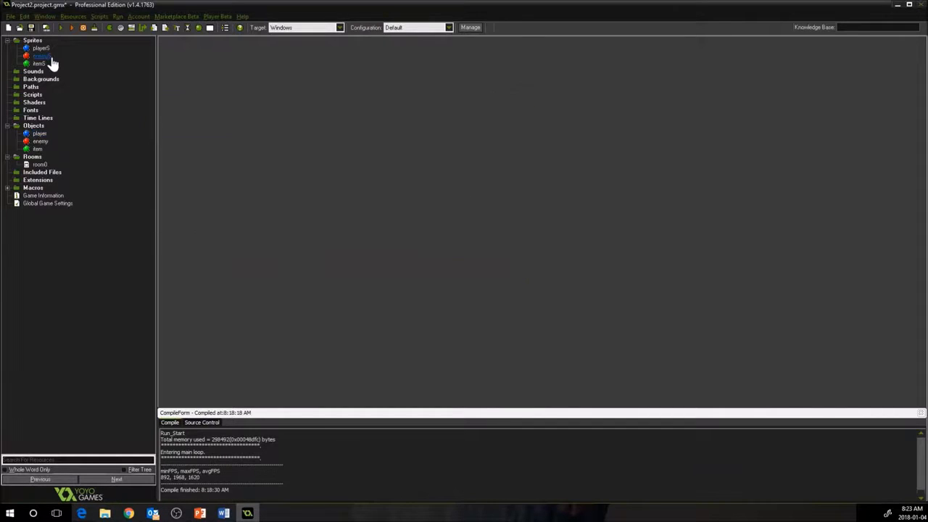
- Test-run the game, move the player ball right, and end the run
click(62, 29)
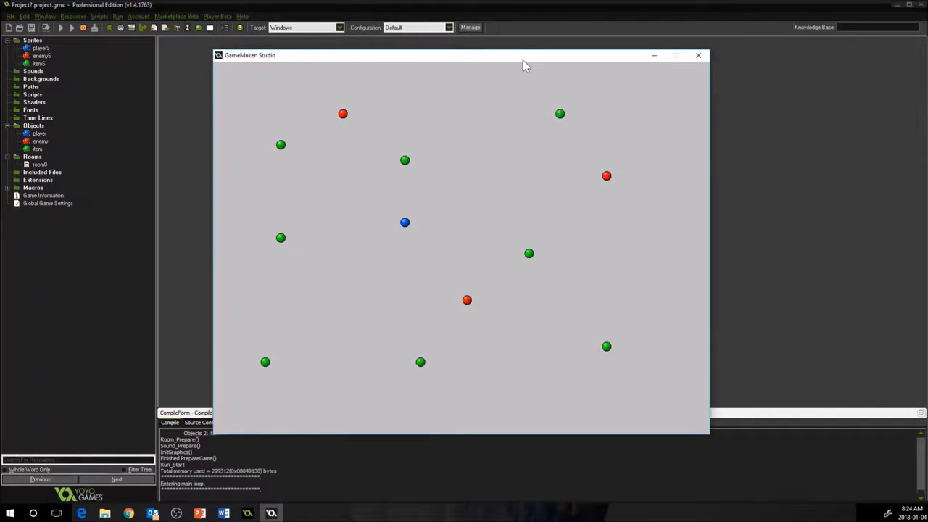
key(Right)
key(Right)
key(Right)
click(698, 58)
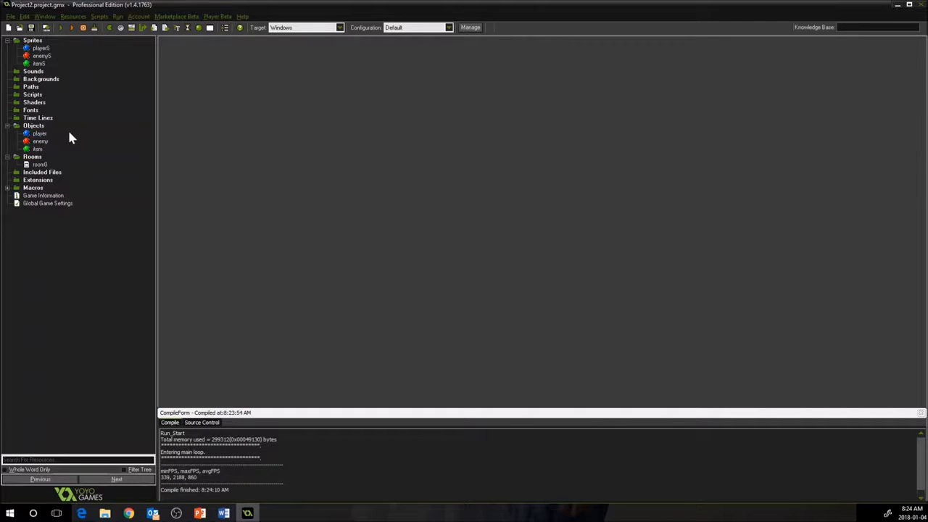
- Add a Key Release event for the <Right> key to the player object
click(39, 135)
double_click(38, 136)
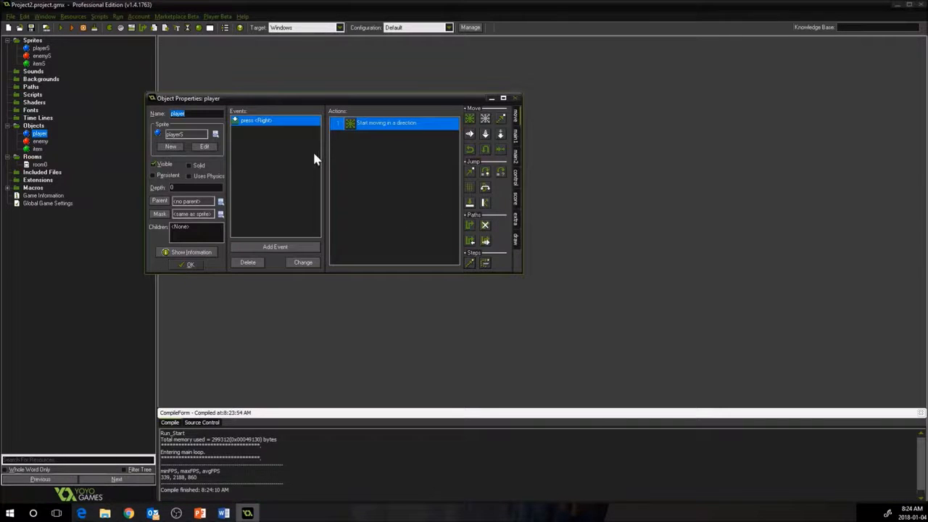
click(284, 249)
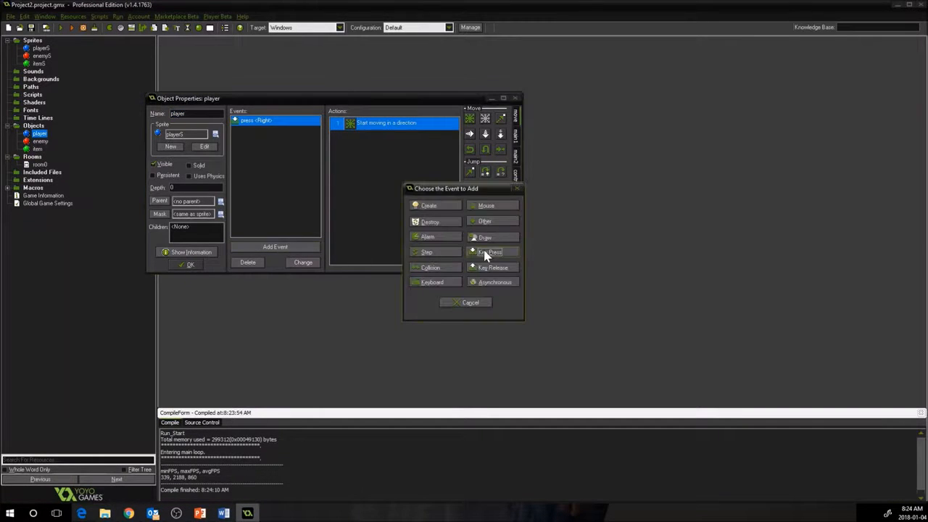
click(486, 268)
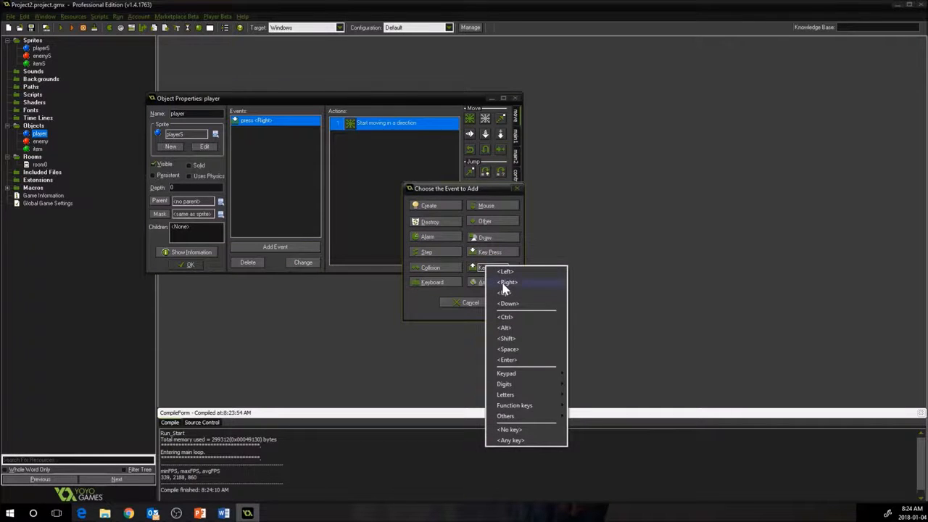
click(506, 283)
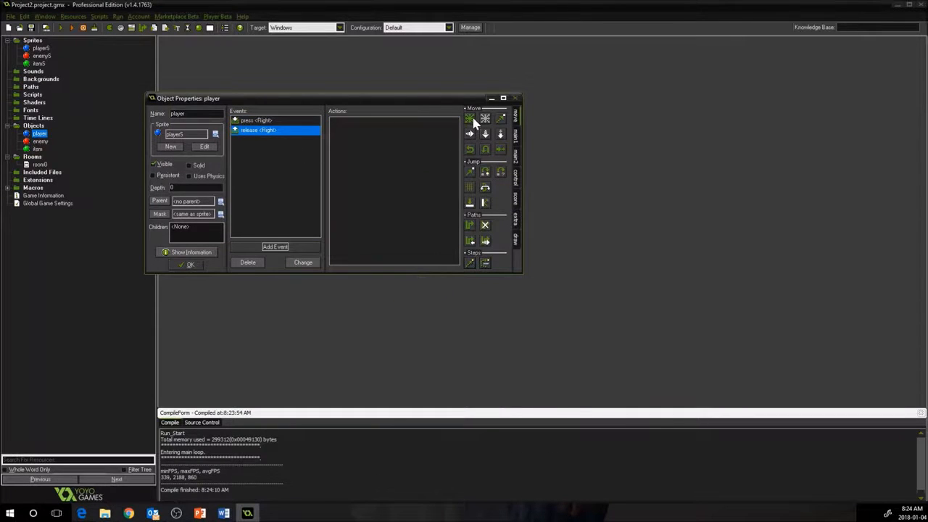
- Add a Move Fixed action to the <Right> release event, directed right at speed 0, and save the player object
drag(469, 118, 366, 166)
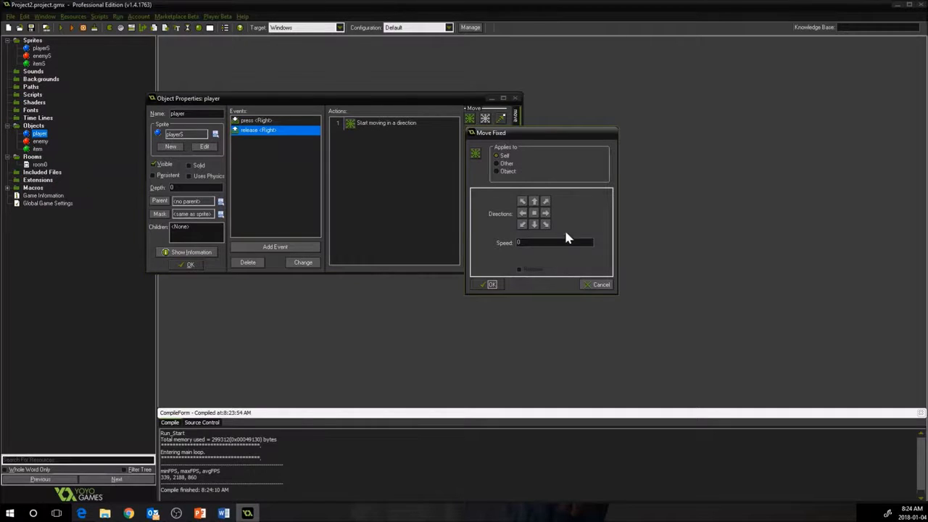
click(548, 213)
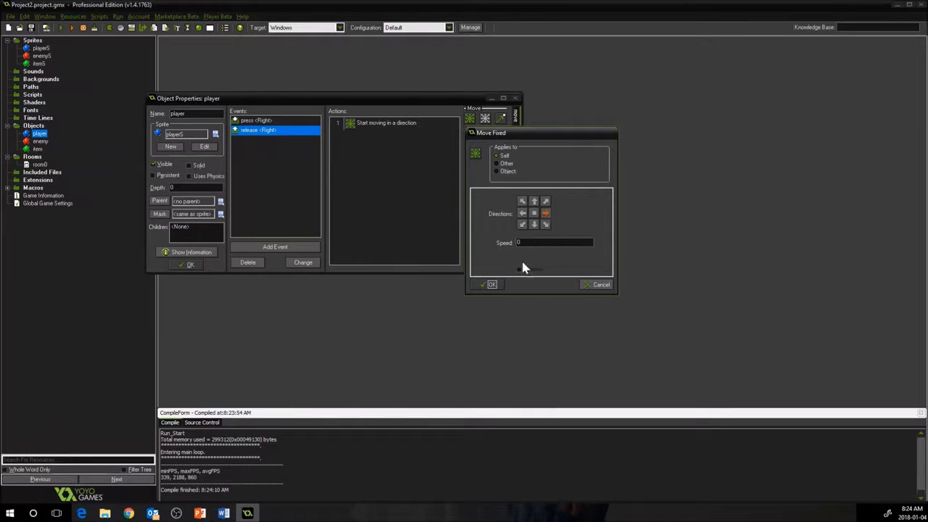
click(491, 286)
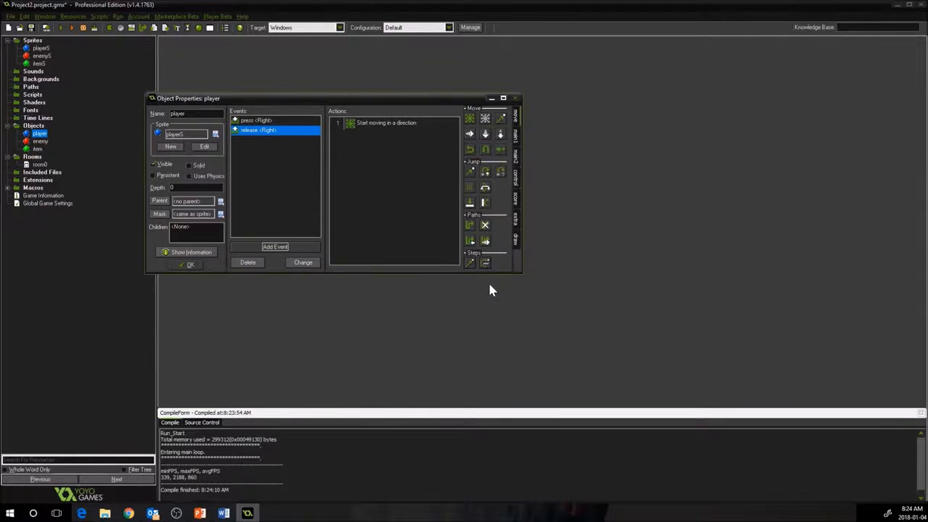
click(189, 265)
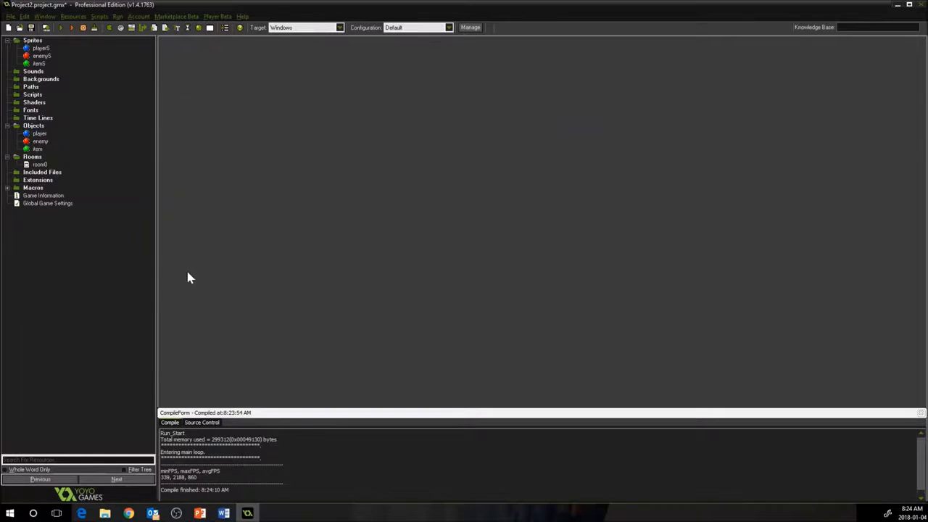
- Test-run the game, move the player right several times to check that it stops on release, and end the run
click(63, 28)
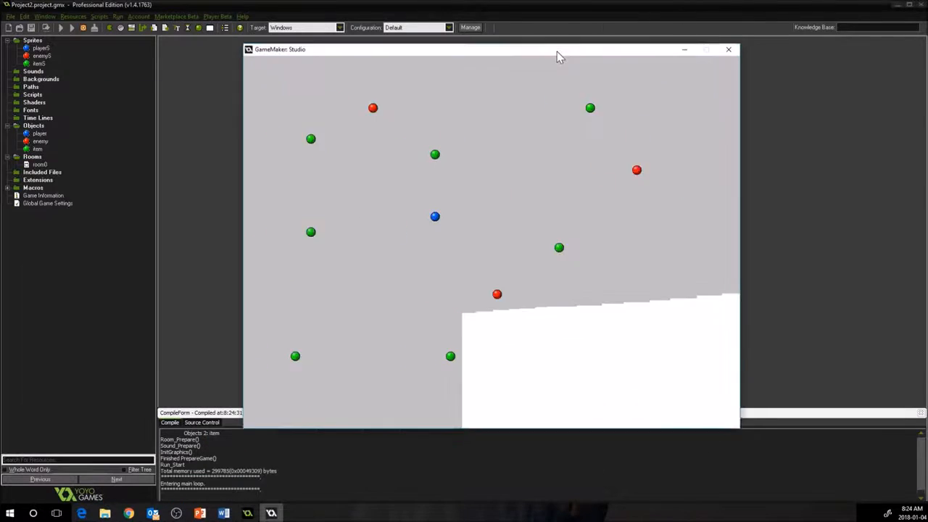
key(Right)
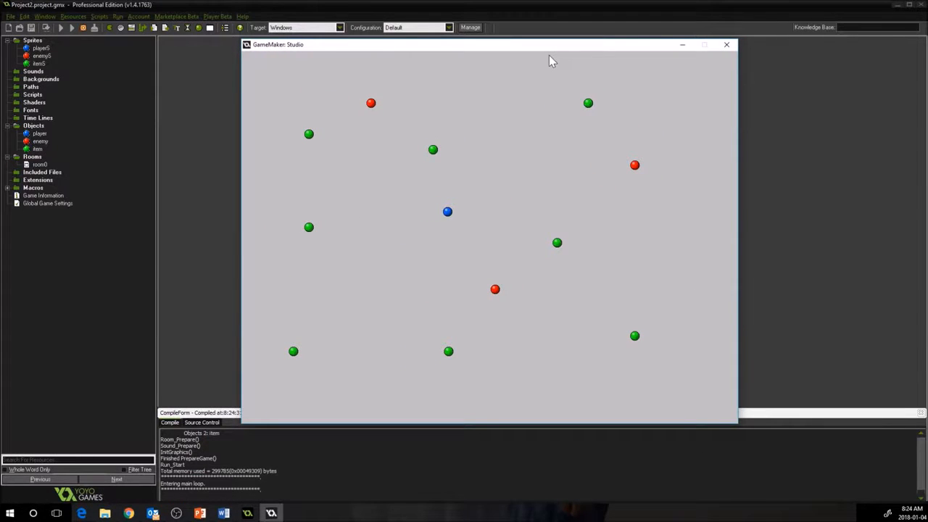
key(Right)
key(Right)
key(Right)
key(Right)
click(726, 45)
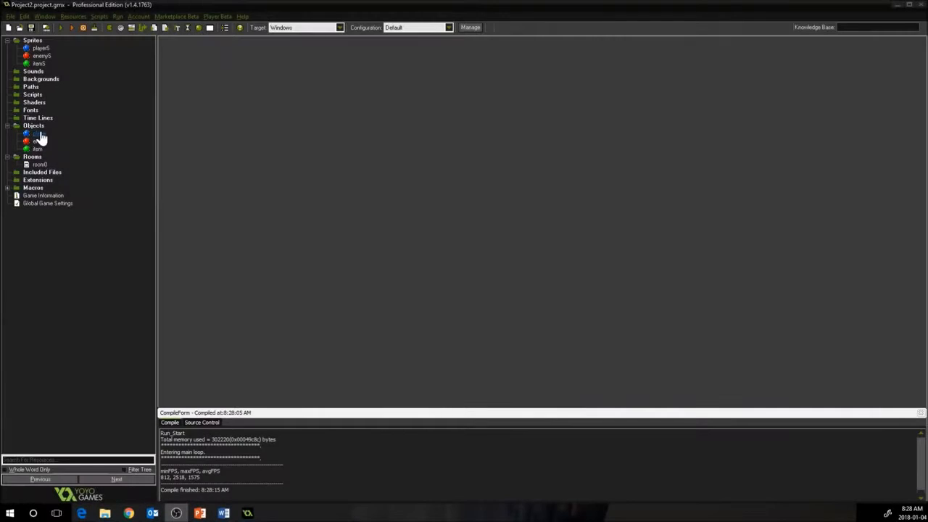
- Review the actions of the player object's directional press and release events, then close its properties
double_click(38, 135)
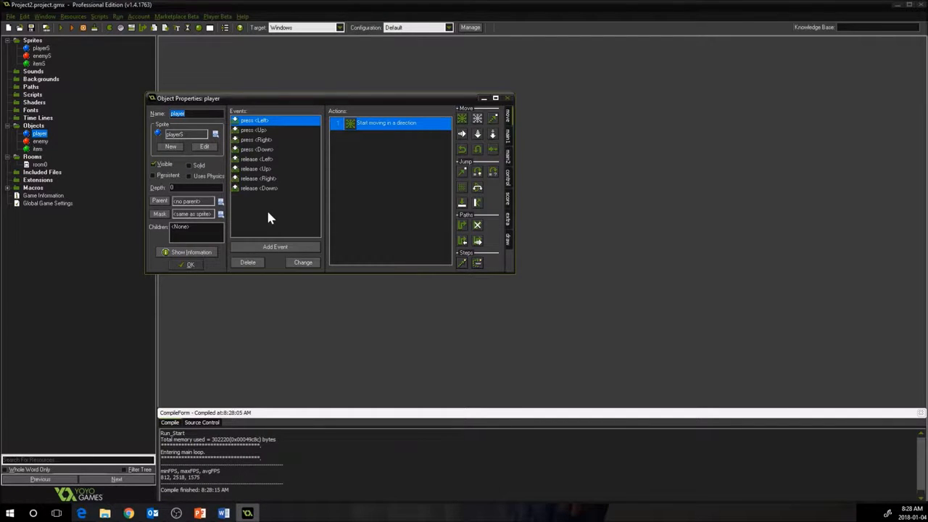
click(268, 131)
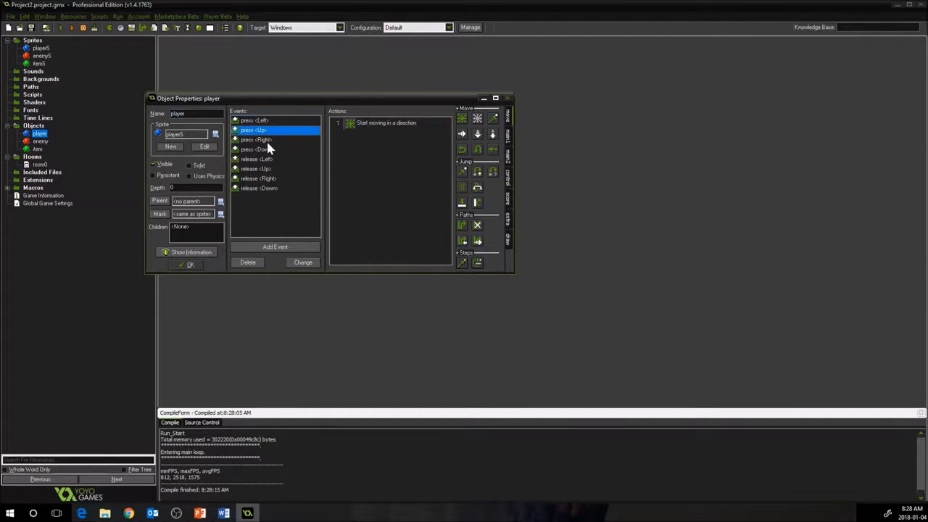
click(268, 140)
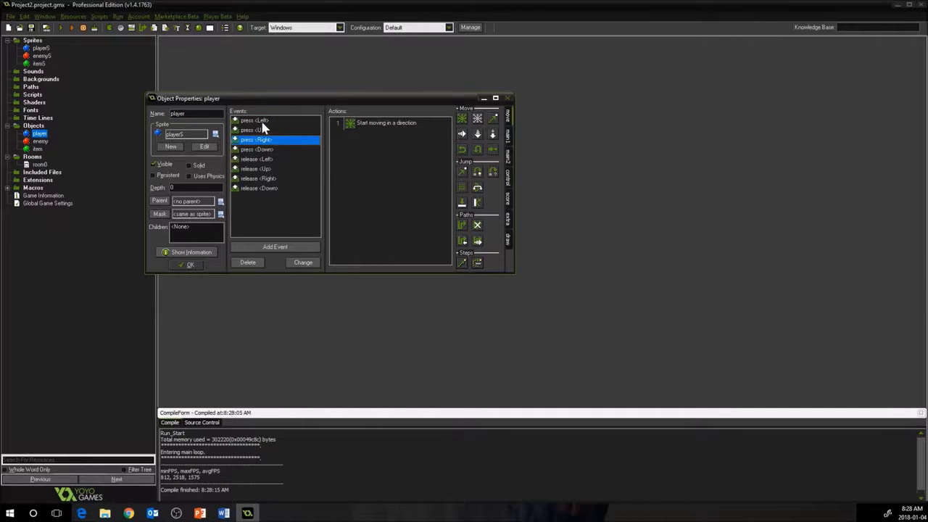
click(259, 160)
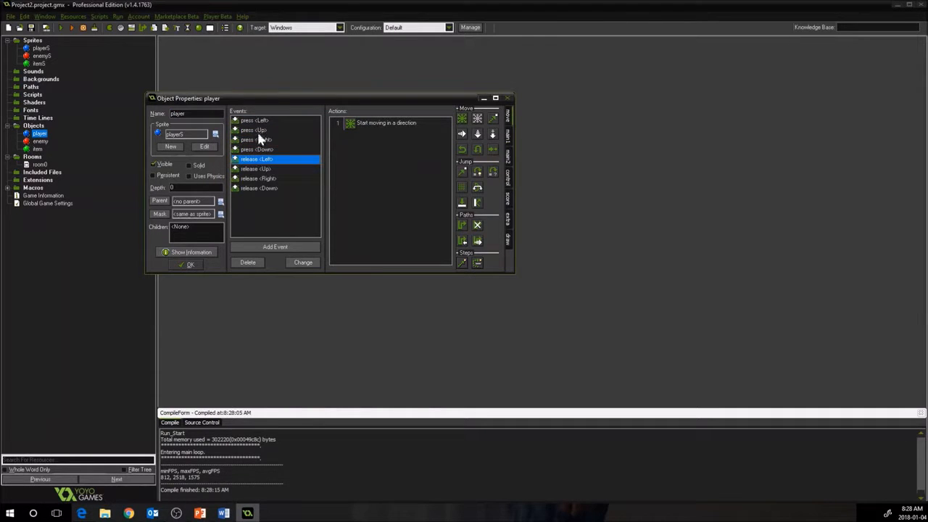
click(191, 266)
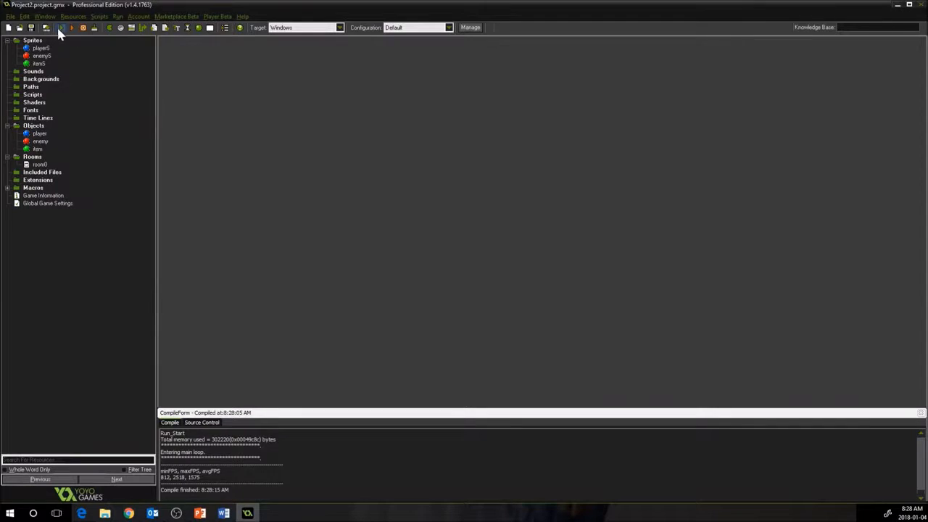
- Test-run the game, move the player up, down, left and right, and end the run
click(61, 28)
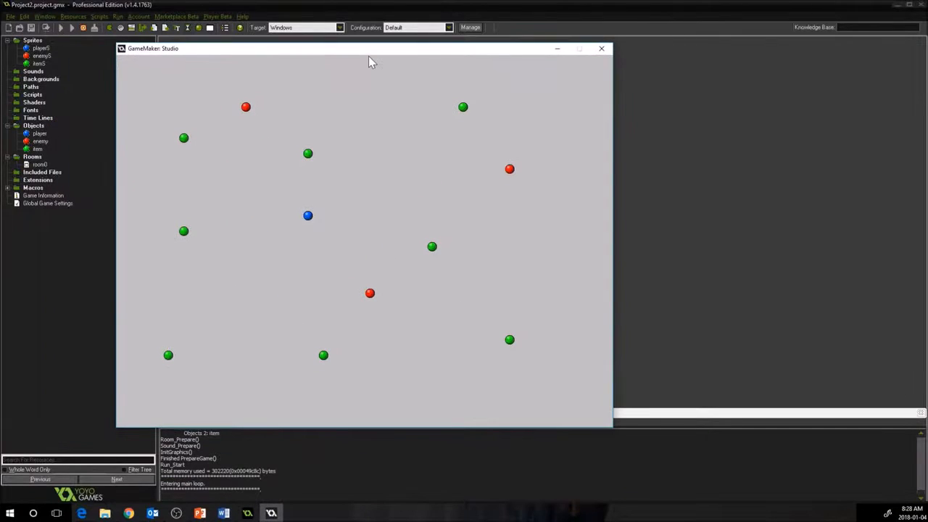
key(Up)
key(Down)
key(Left)
key(Right)
key(Right)
click(601, 49)
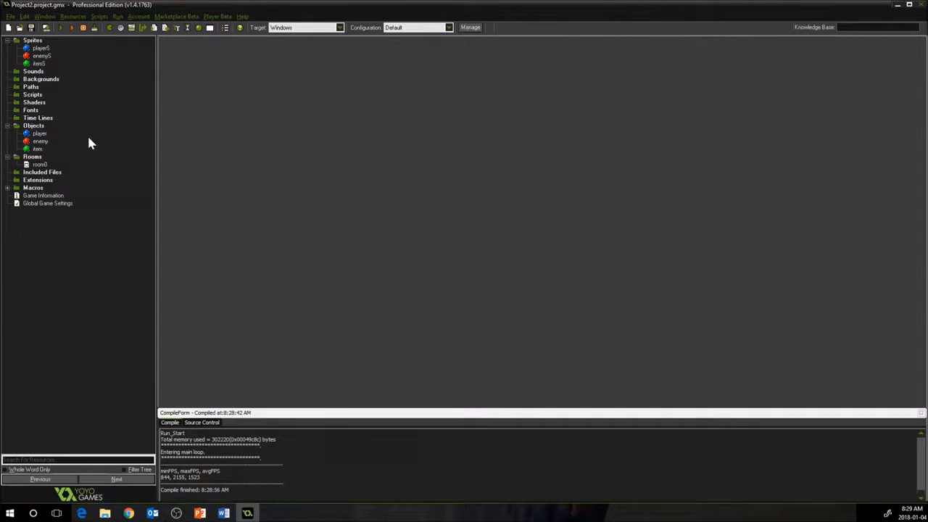
- Add a Create event to the enemy object
double_click(37, 142)
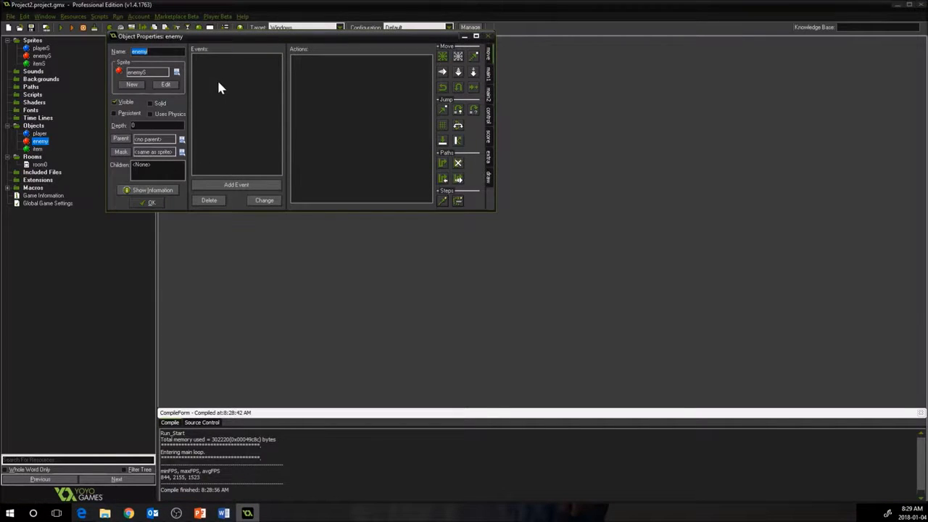
click(222, 186)
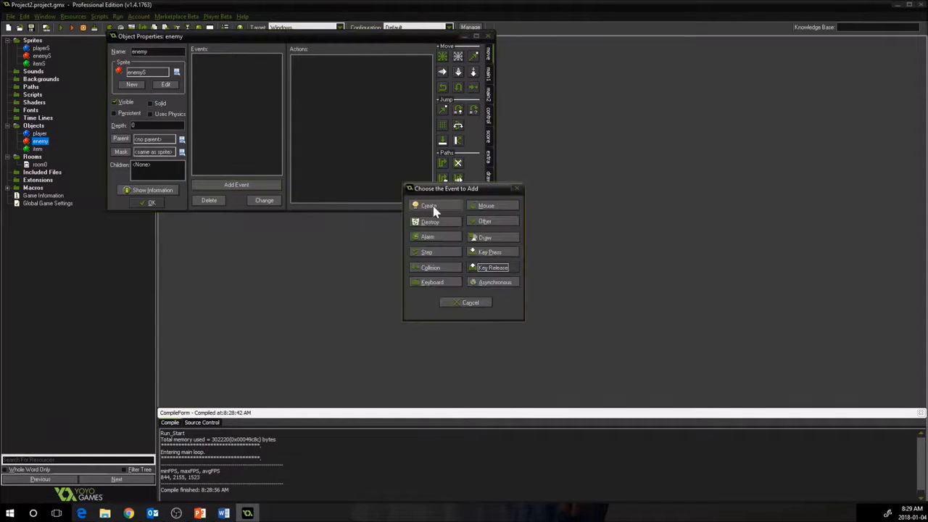
click(431, 206)
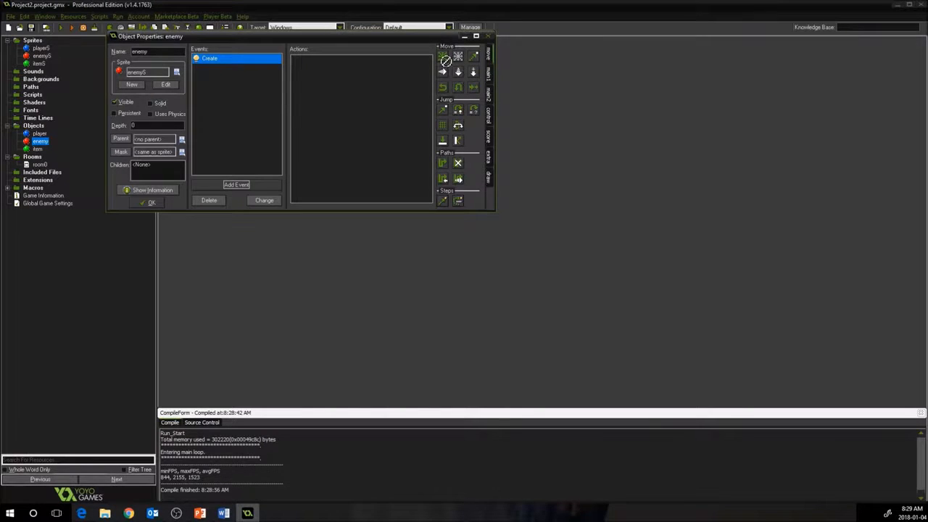
- Add a Move Fixed action to the enemy's Create event, directed right at speed 3, and save the enemy object
drag(444, 60, 328, 78)
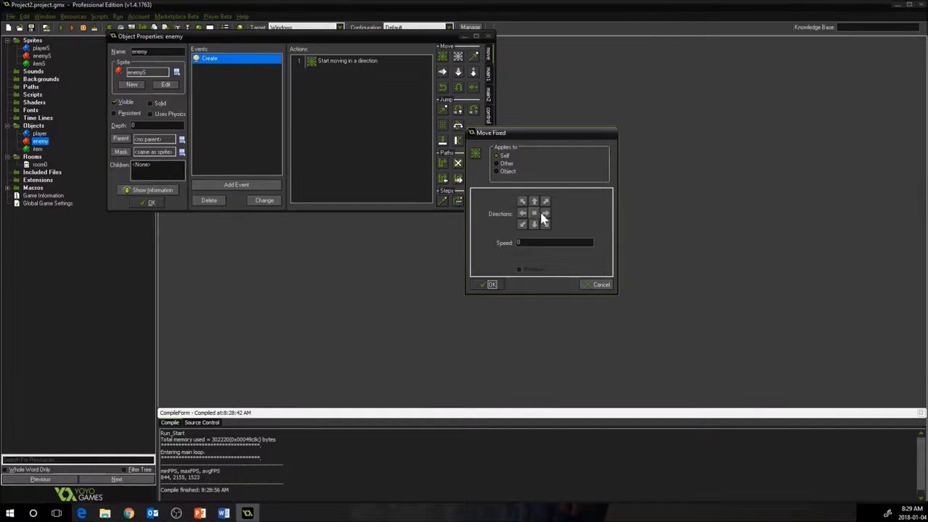
click(545, 213)
double_click(531, 242)
text(3)
click(484, 285)
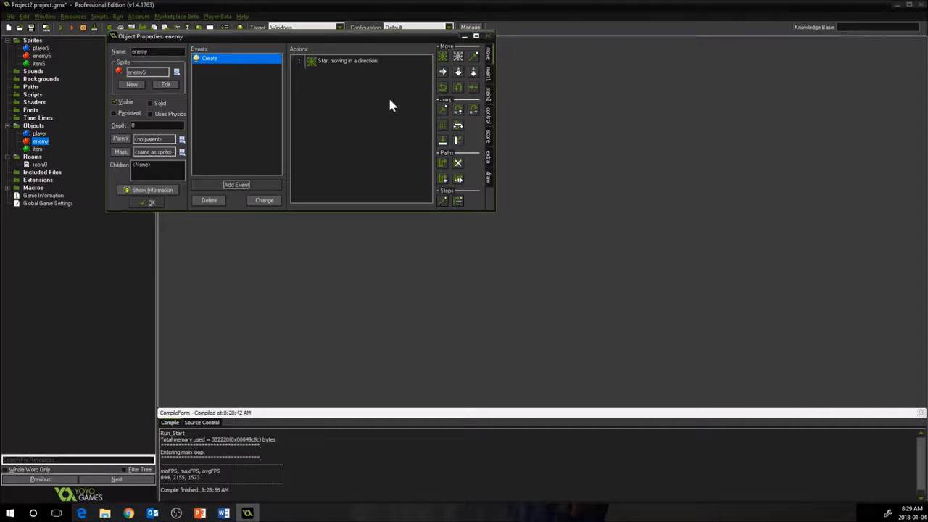
click(149, 202)
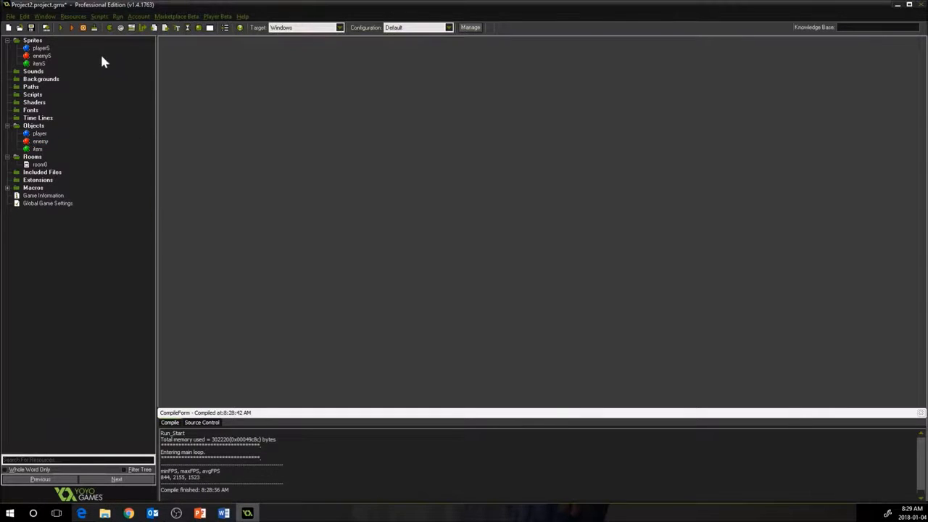
- Test-run the game to check the enemies' movement, and end the run
click(61, 28)
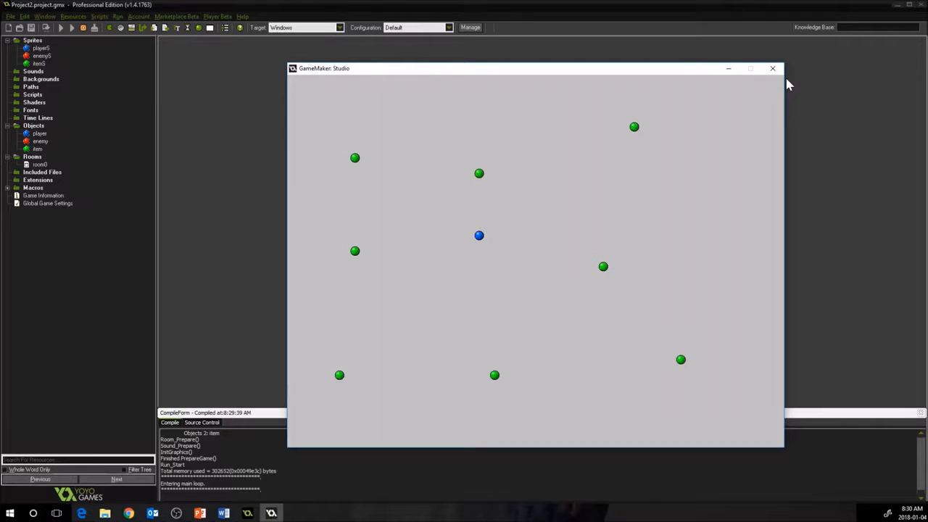
click(773, 69)
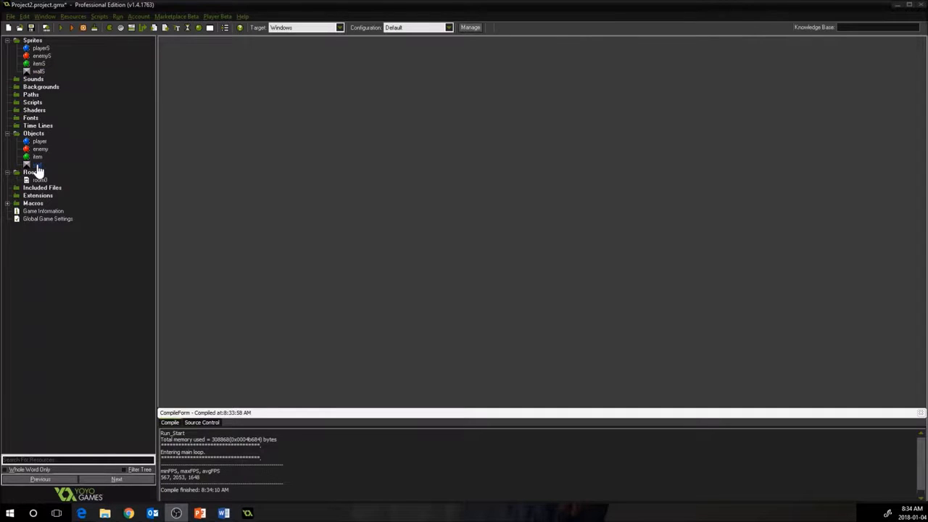
- Check the Solid setting in the wall object's properties and close them
double_click(40, 72)
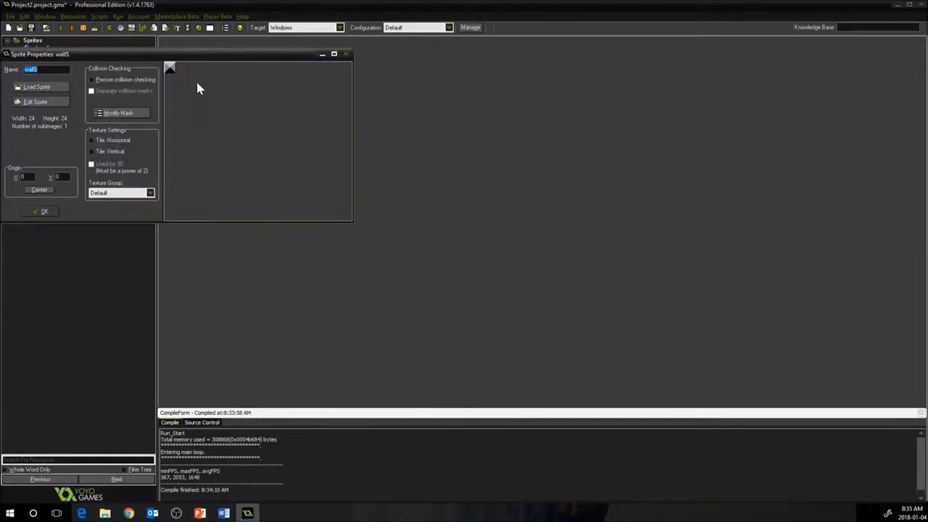
click(345, 54)
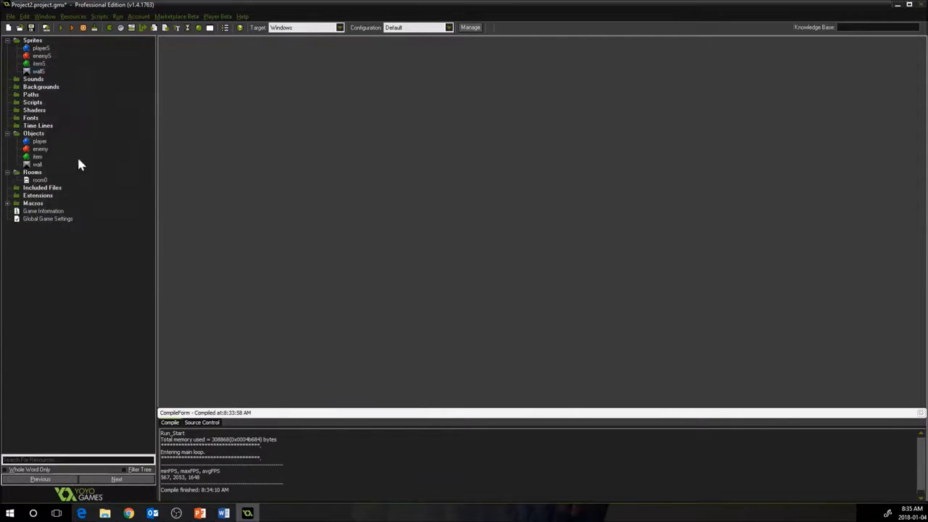
double_click(36, 164)
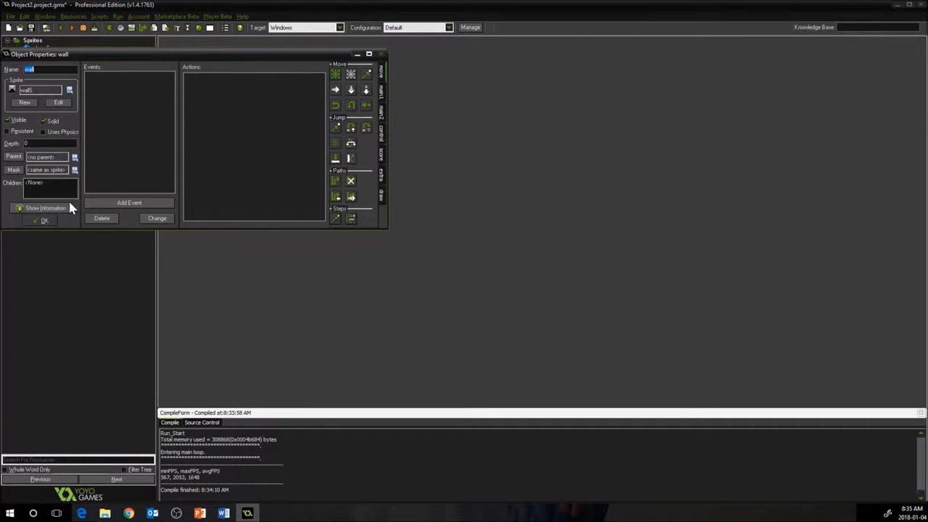
click(45, 221)
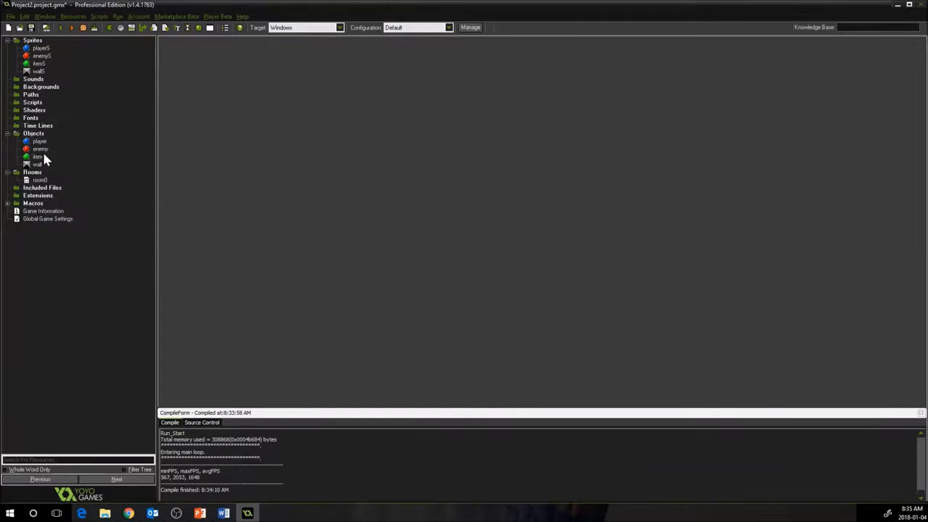
- Add a collision event with the wall object to the enemy object
double_click(40, 149)
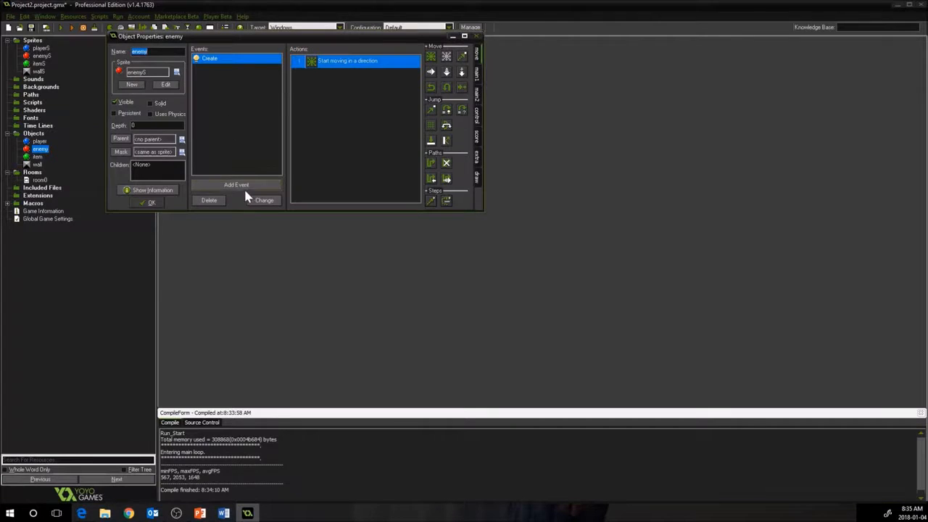
click(244, 187)
click(429, 268)
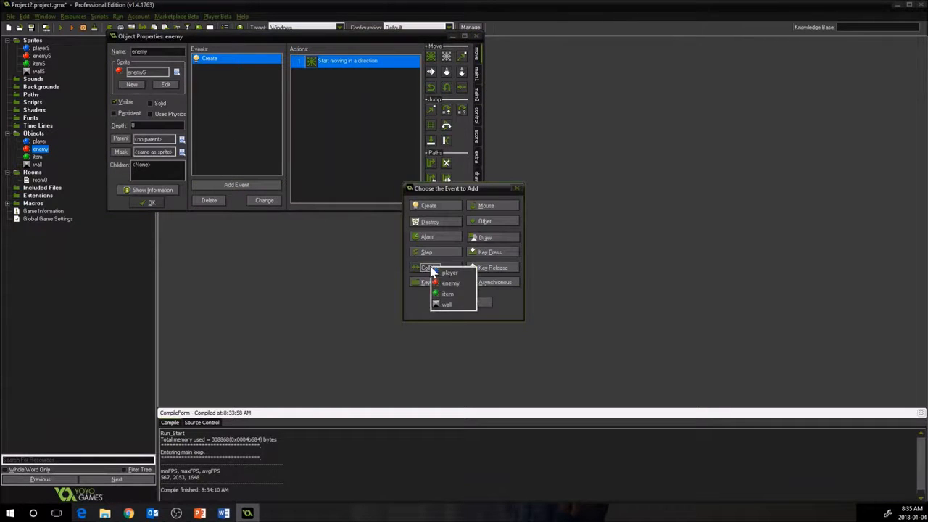
click(443, 305)
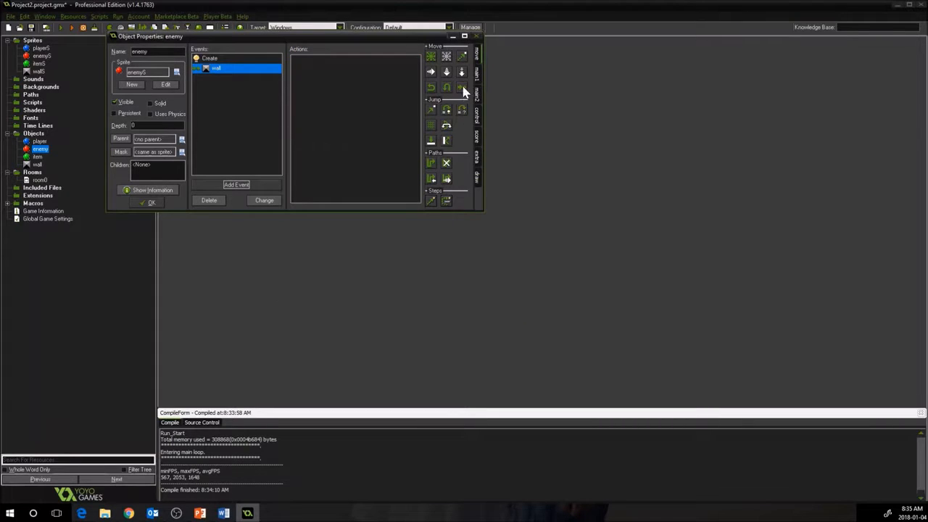
- Add a Bounce action to the enemy's wall collision, not precisely and against solid objects, and save the enemy object
drag(449, 143, 354, 121)
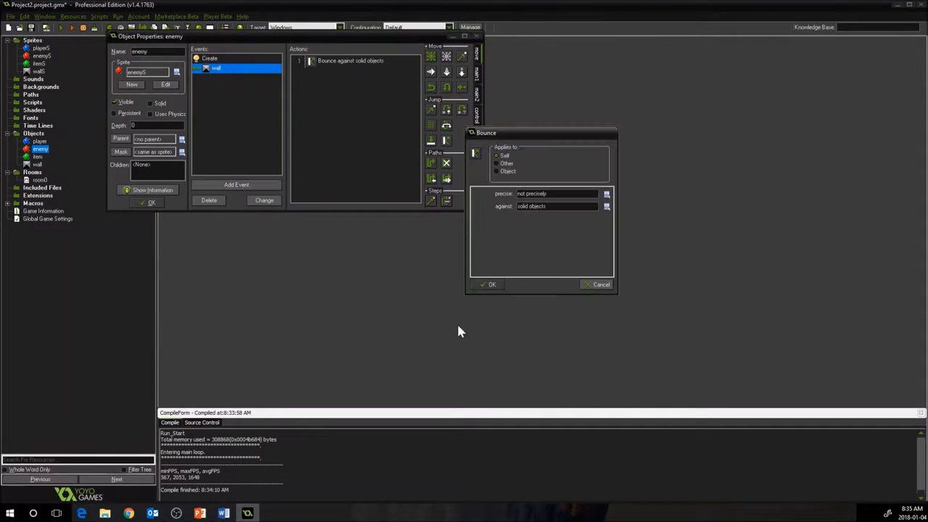
click(490, 286)
click(149, 203)
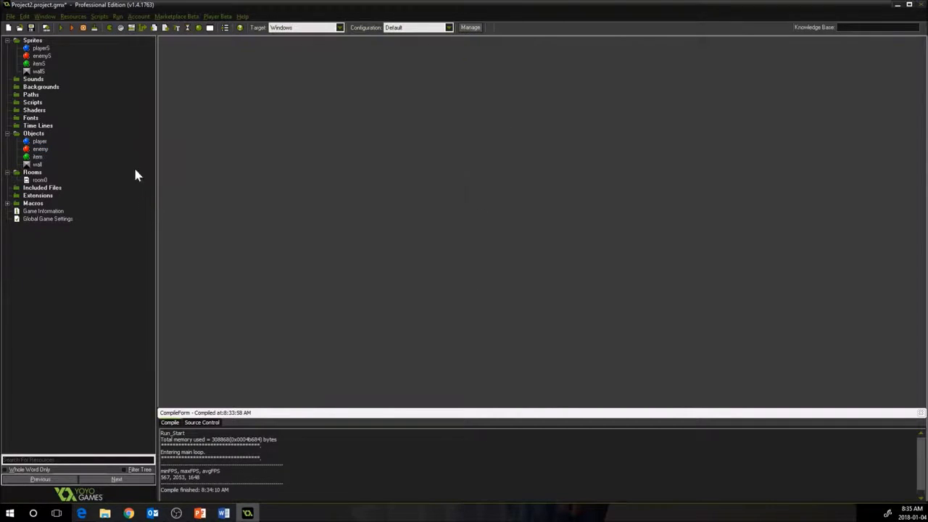
- Test-run the game to check how the enemies bounce off the walls, and end the run
click(61, 29)
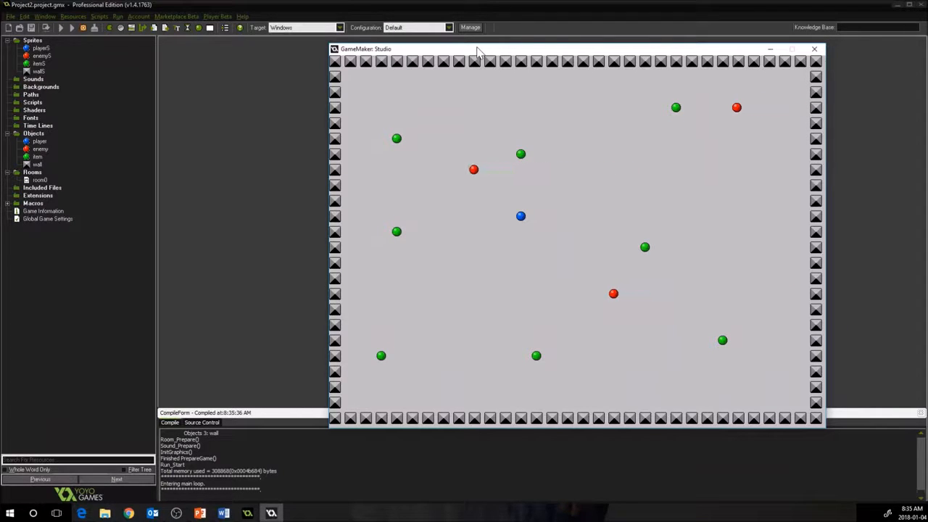
click(814, 48)
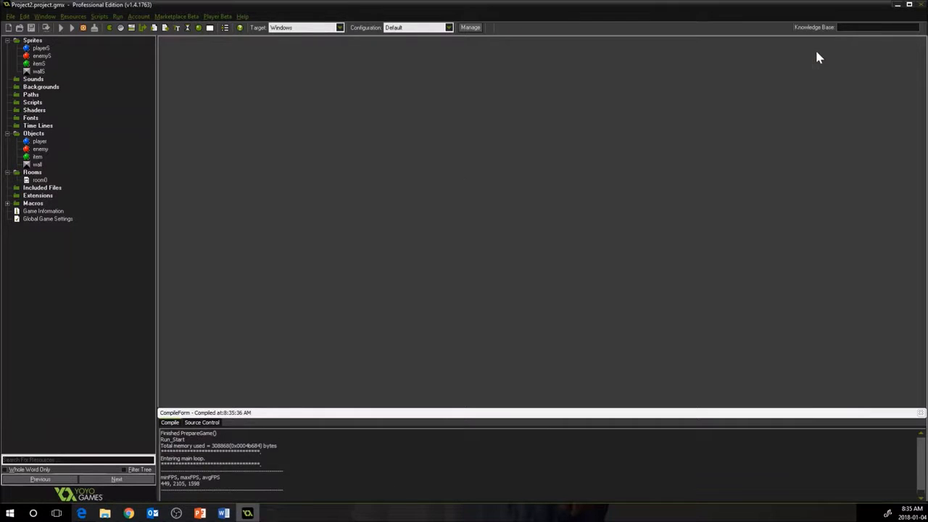
- Set the direction of the Move Fixed action in the enemy's Create event to diagonally down-right, and save the enemy object
double_click(39, 149)
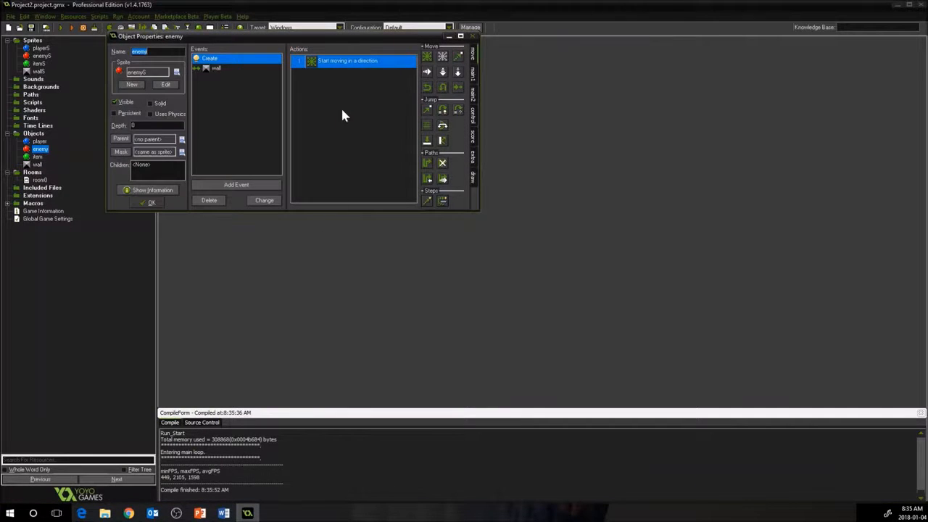
double_click(326, 61)
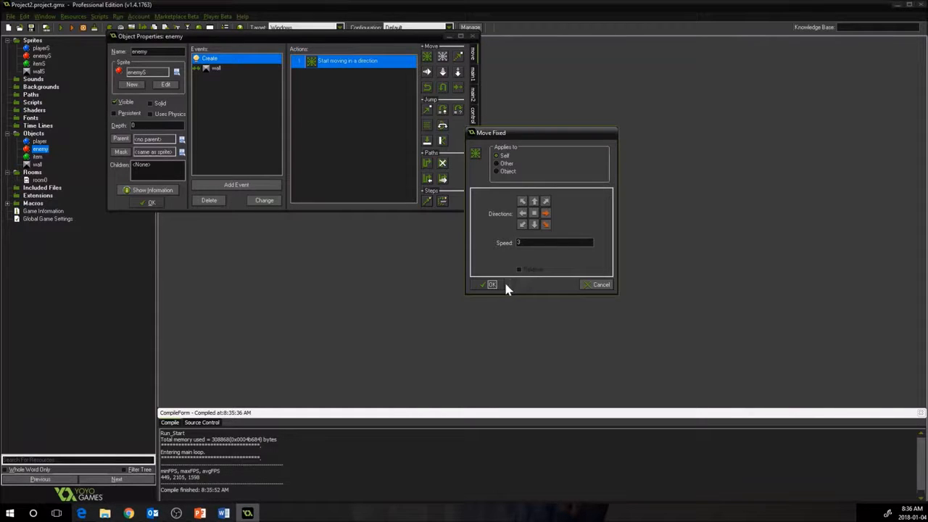
click(545, 215)
click(491, 284)
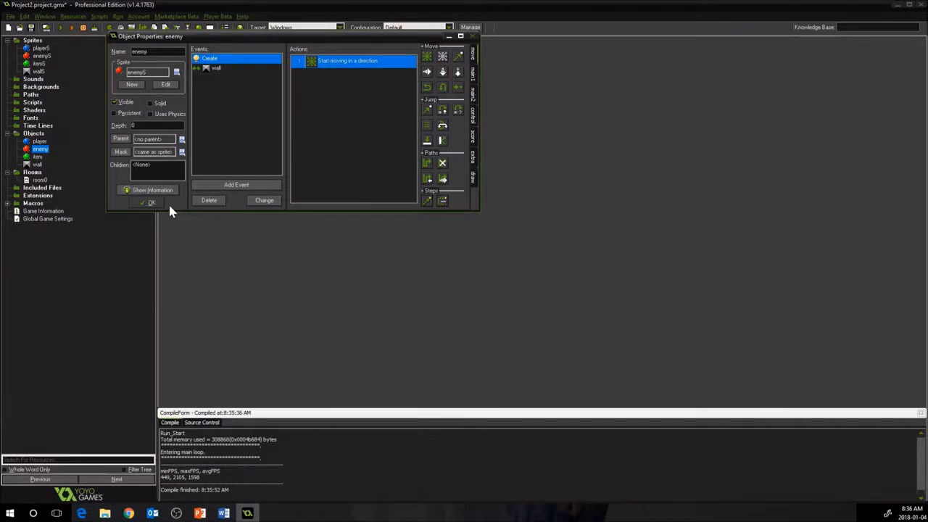
click(145, 203)
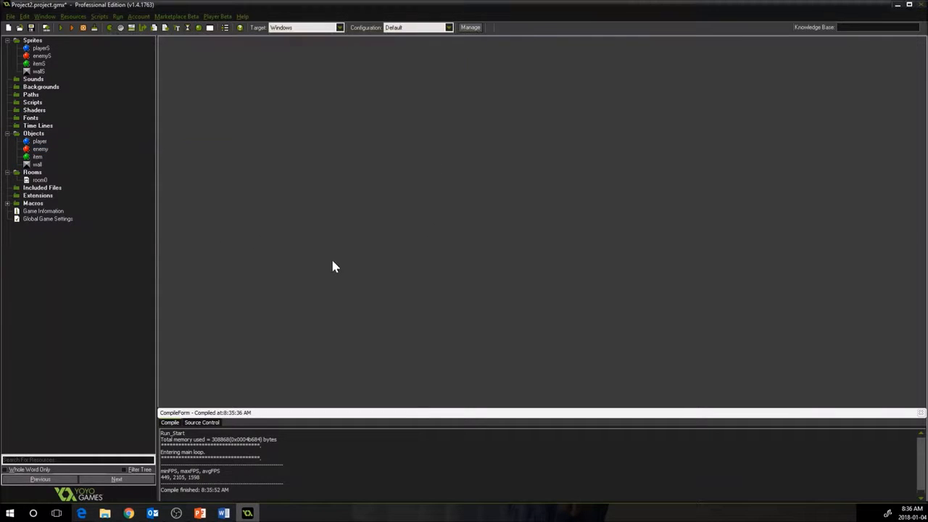
- Test-run the game to check the enemies' diagonal movement and bouncing, and end the run
click(61, 27)
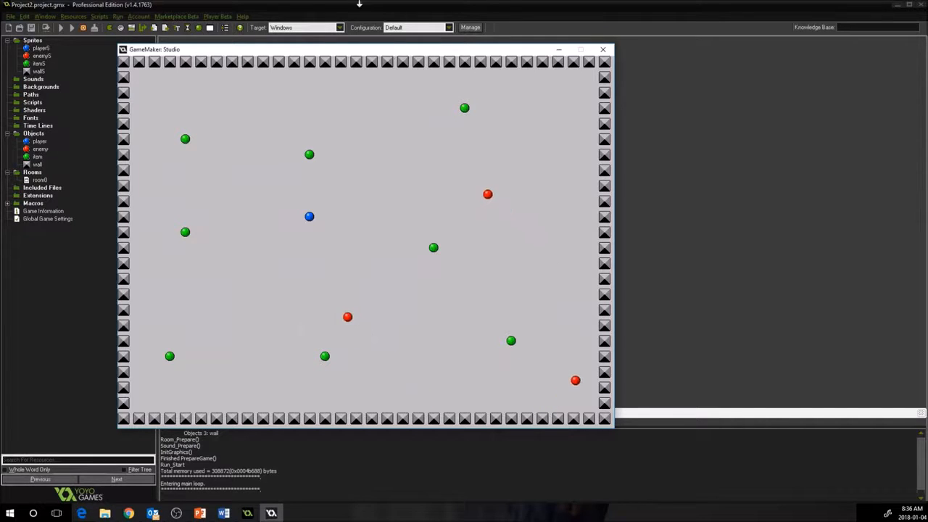
click(603, 52)
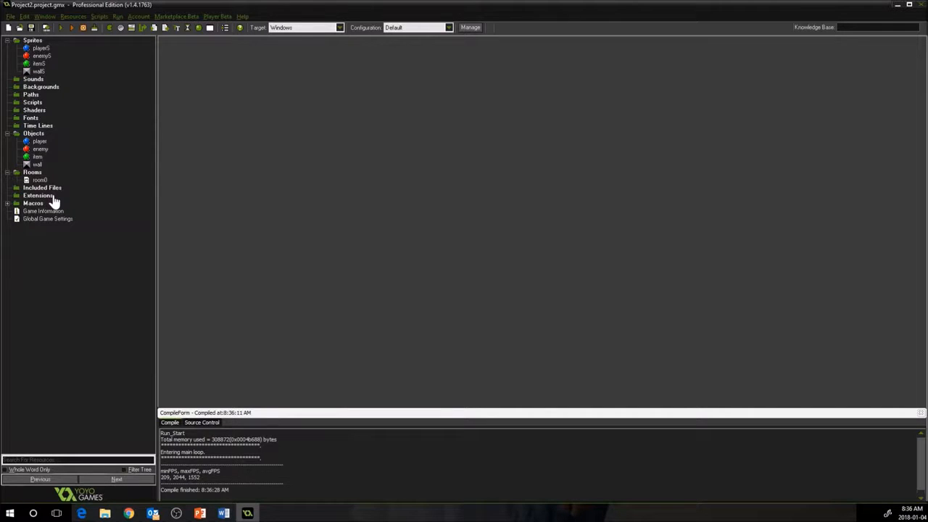
- Add a collision event with the item object to the player object
double_click(39, 142)
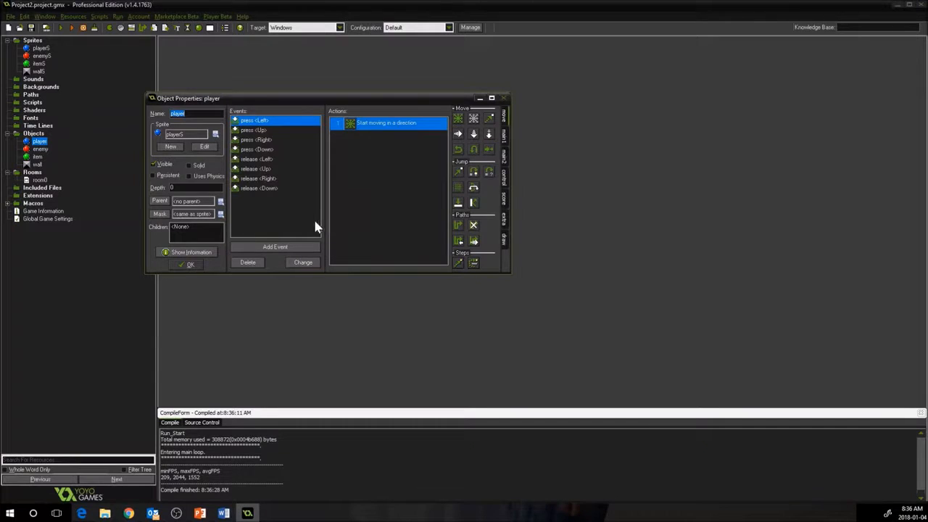
click(279, 250)
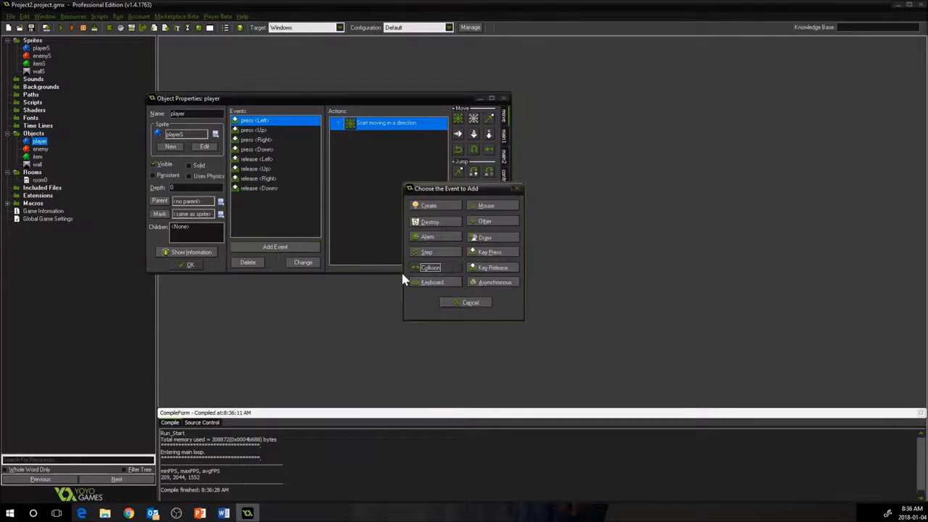
click(430, 267)
click(437, 296)
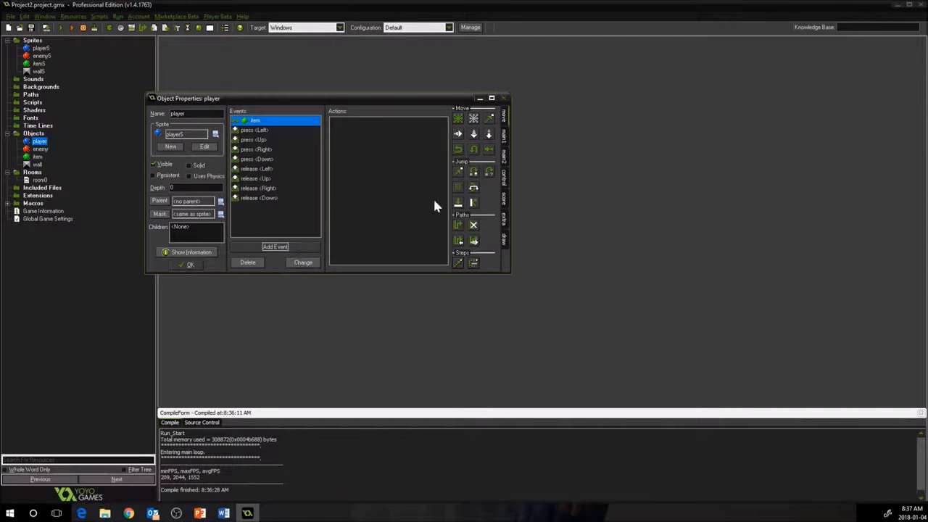
- Add a Jump to Position action to the player's item collision, applied to Other with x 2000 and y 2000, and save the player object
drag(457, 172, 377, 171)
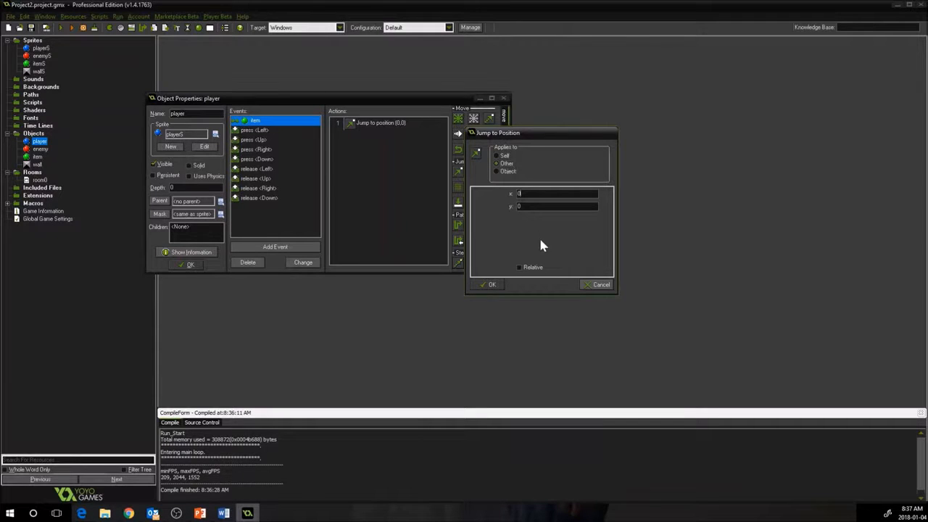
key(BackSpace)
text(200)
text(2000)
click(491, 285)
click(197, 264)
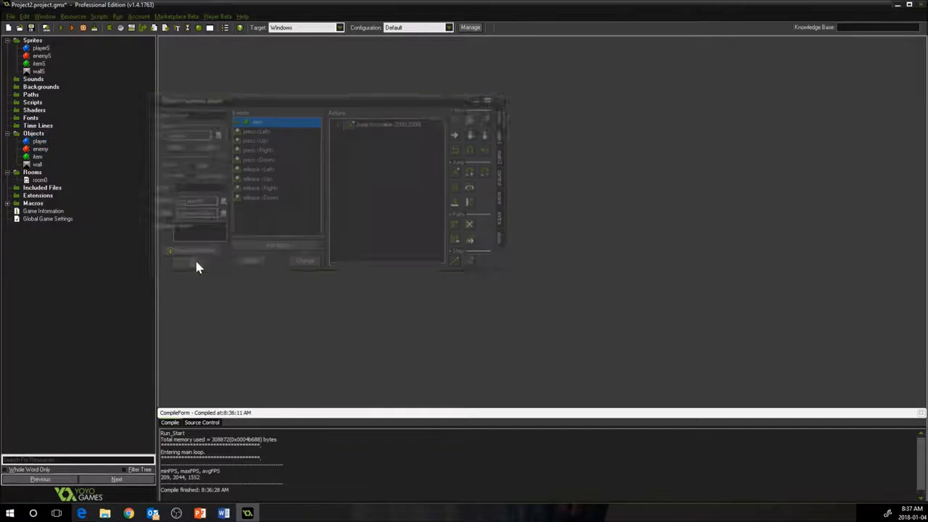
- Test-run the game and steer the player into several items to check the item collision
click(61, 29)
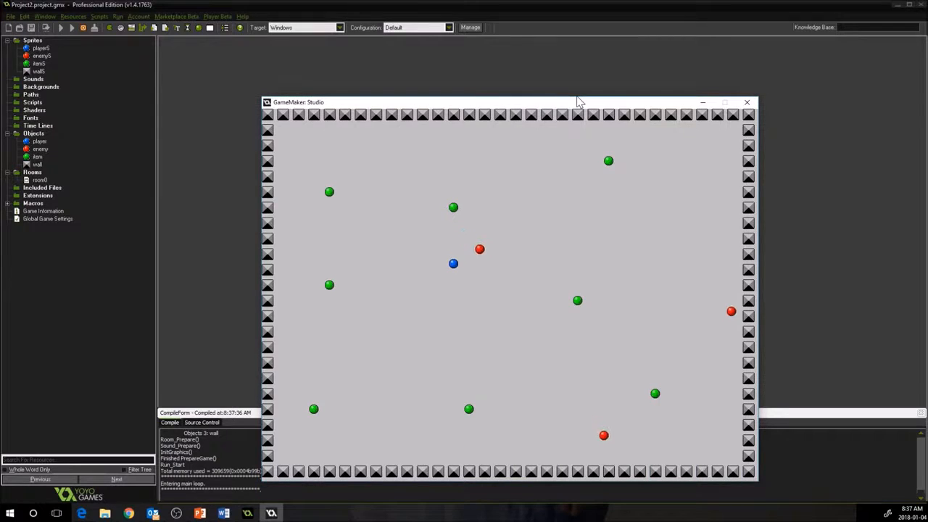
key(Up)
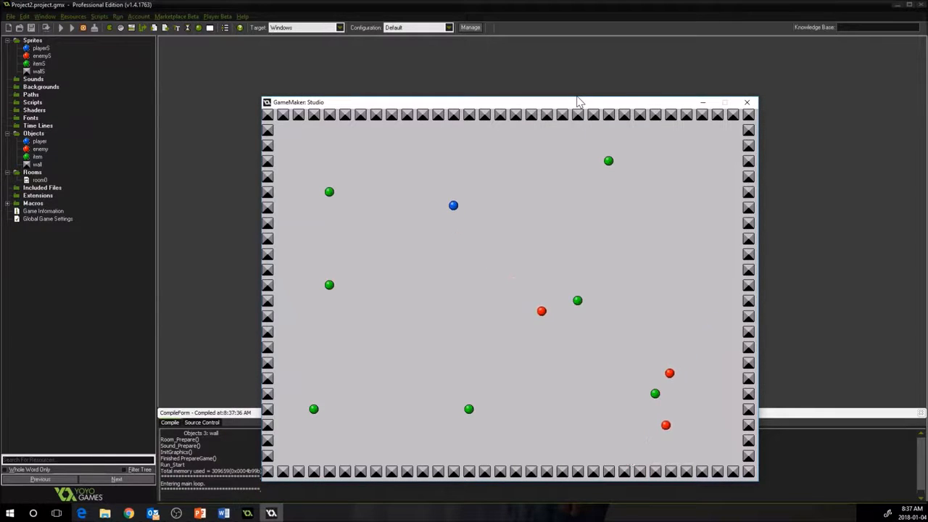
key(Left)
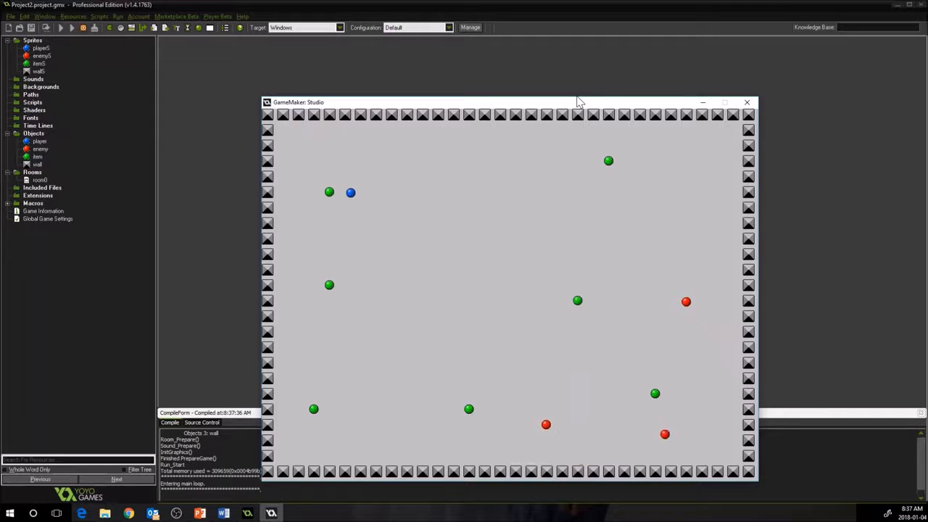
key(Down)
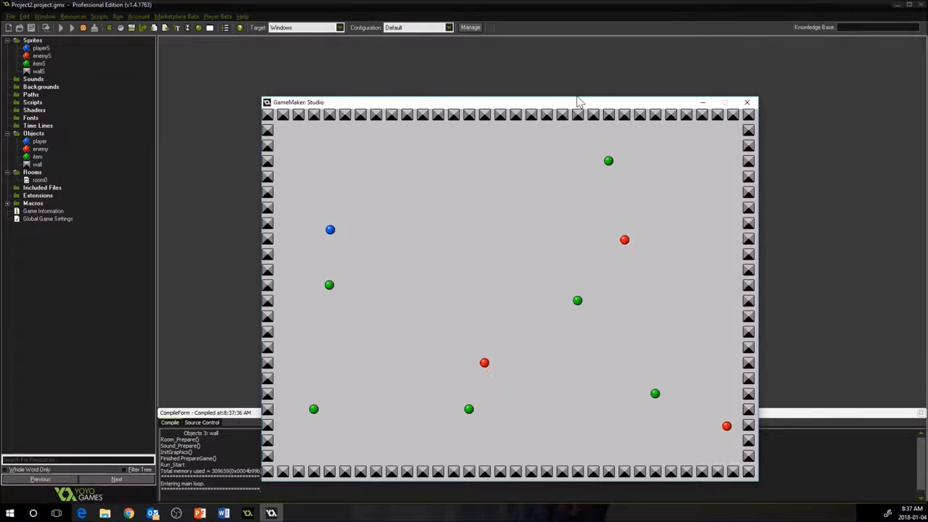
key(Left)
key(Down)
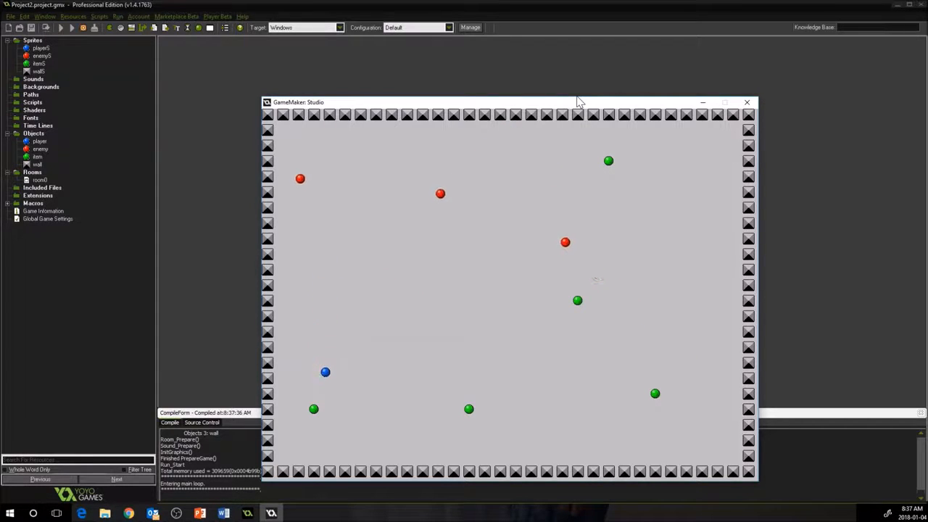
key(Left)
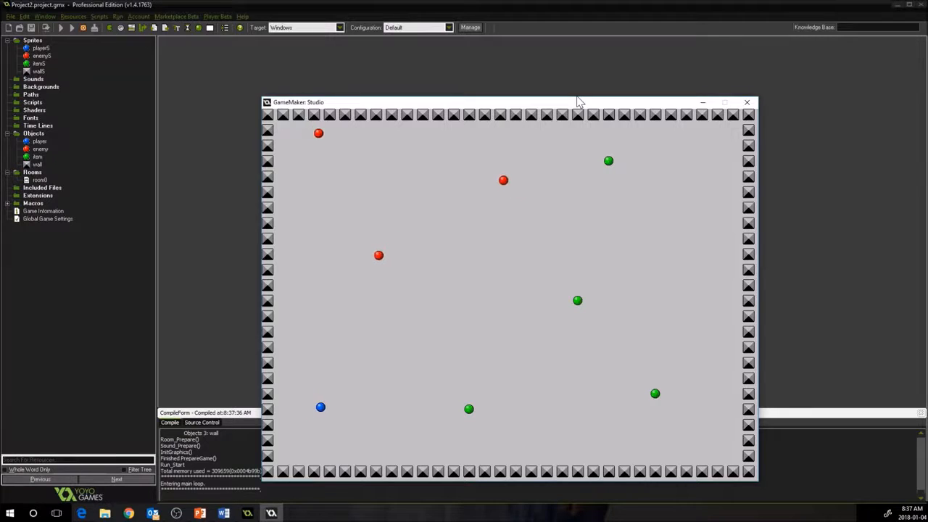
key(Right)
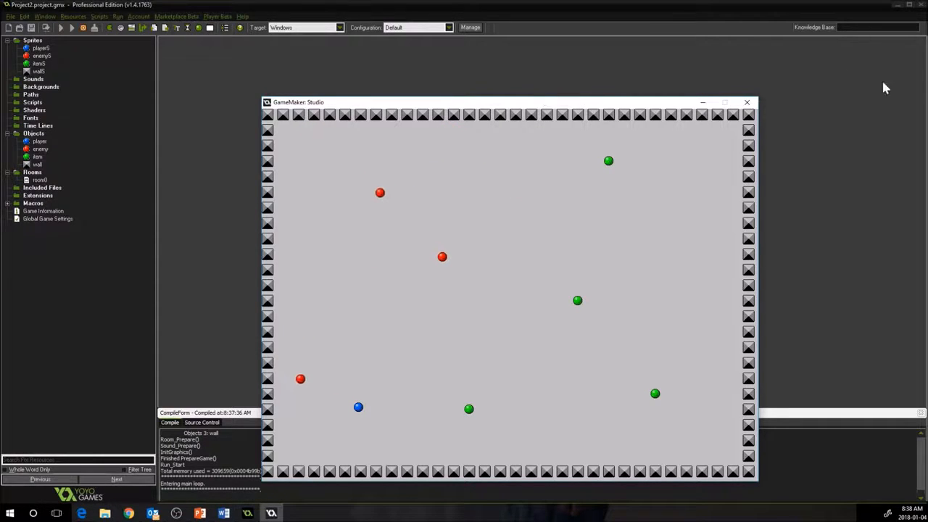
drag(580, 101, 580, 42)
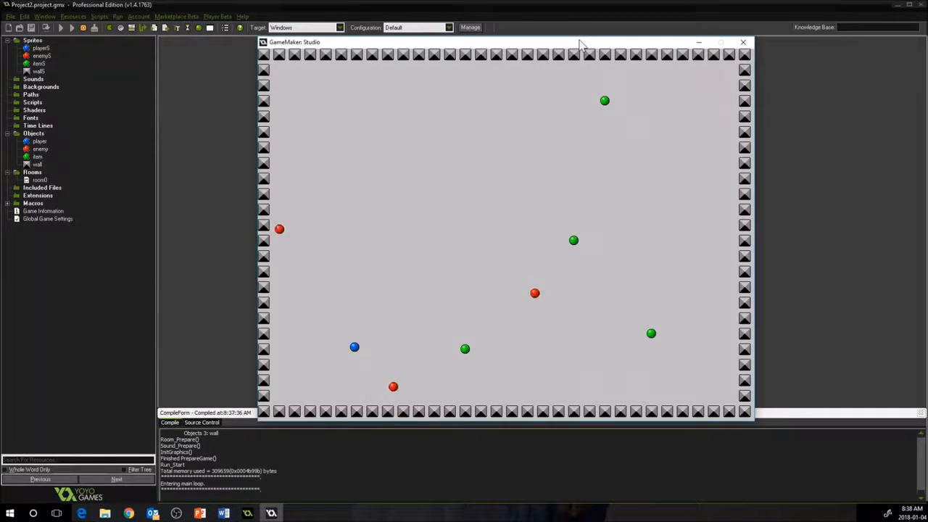